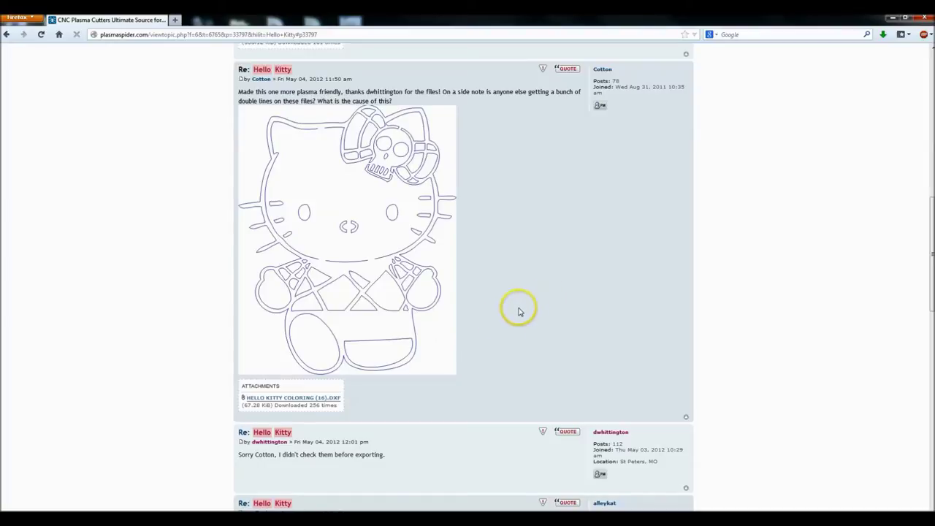
Step: Switch to Torchmate CAD, import the Hello Kitty DXF with the current import options, and suppress the import options dialog in future
click(892, 22)
double_click(63, 236)
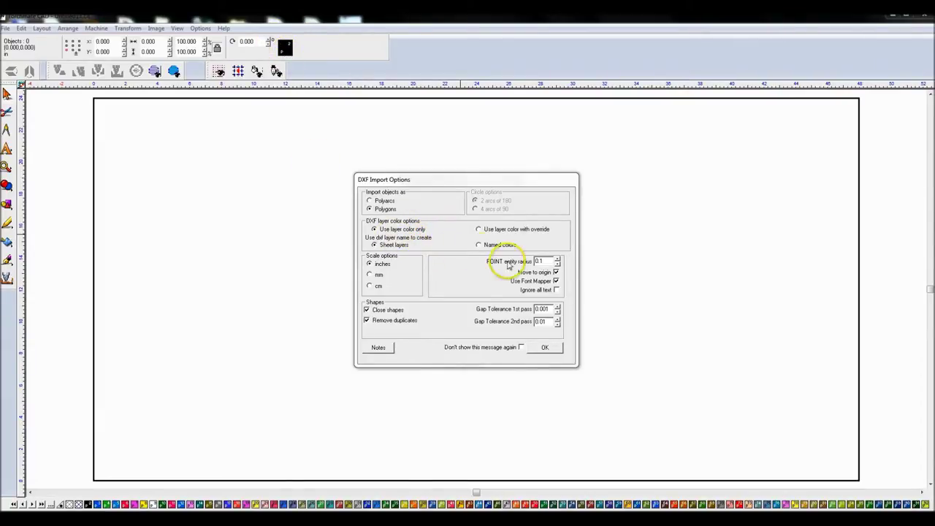
click(377, 348)
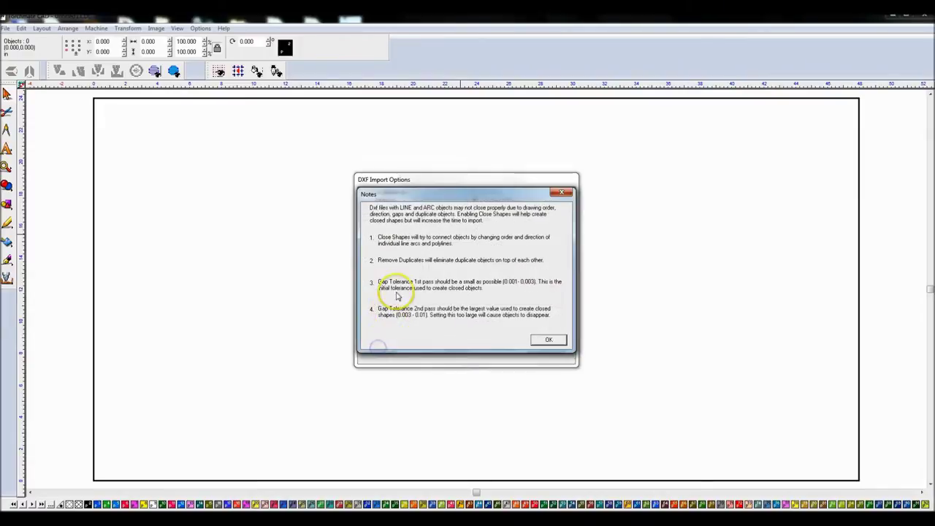
click(548, 339)
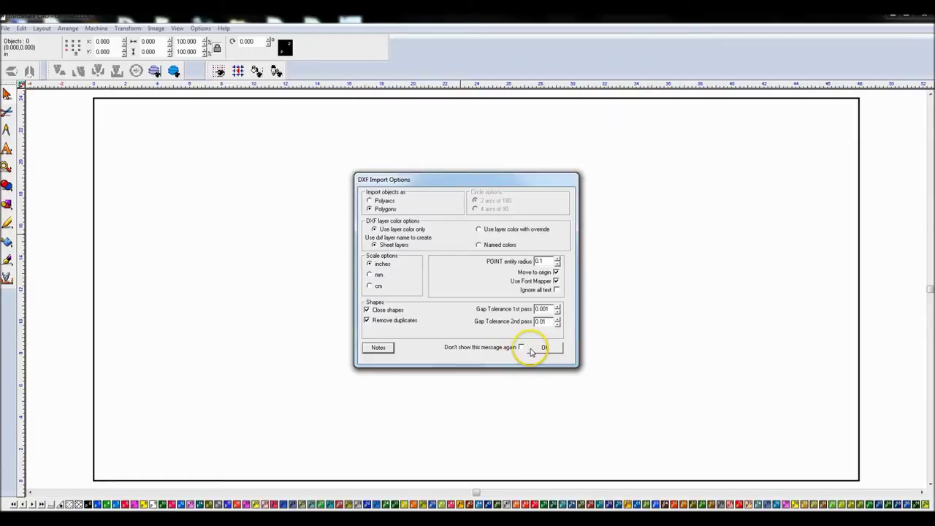
click(520, 348)
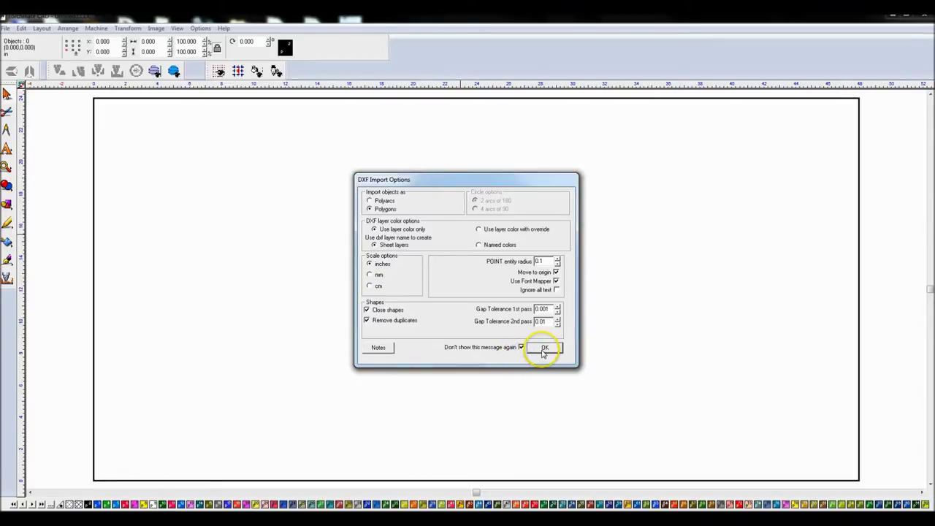
click(544, 350)
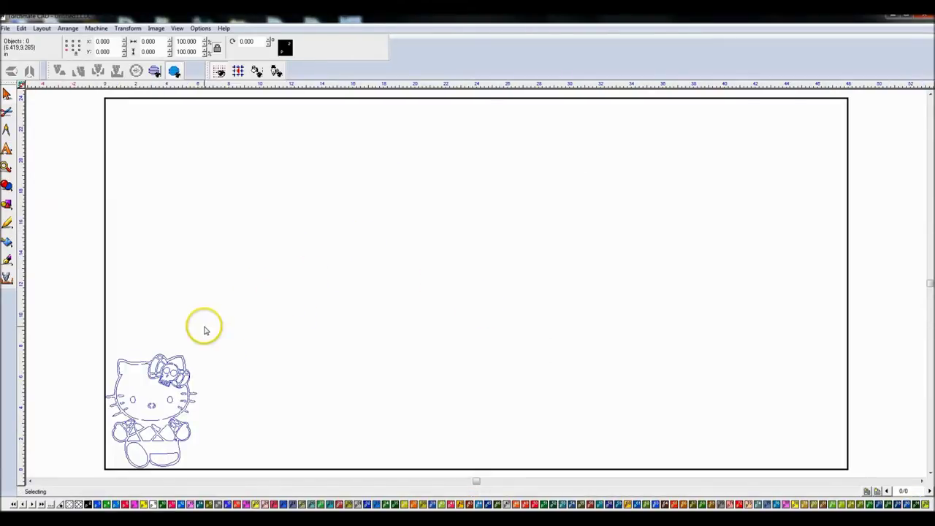
Step: Look up the reset option for warning dialogs in the general preferences
click(200, 28)
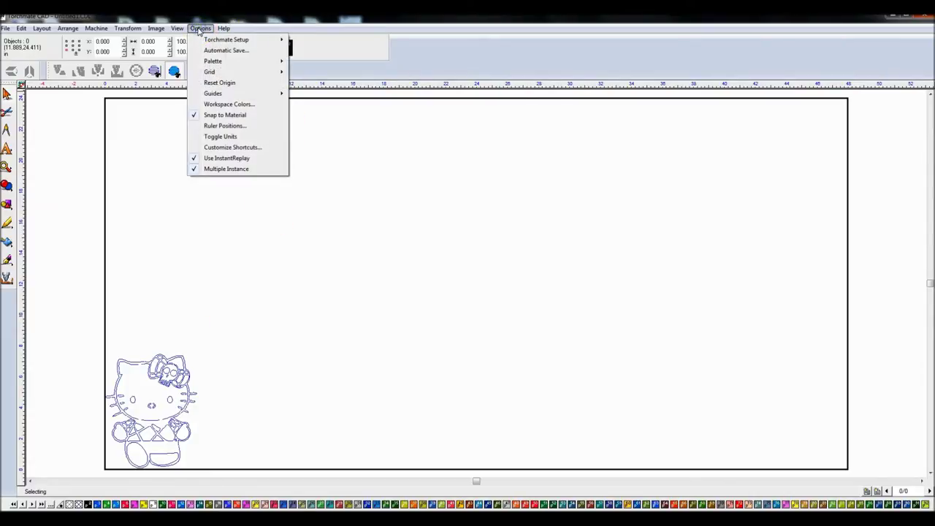
mouse_move(199, 38)
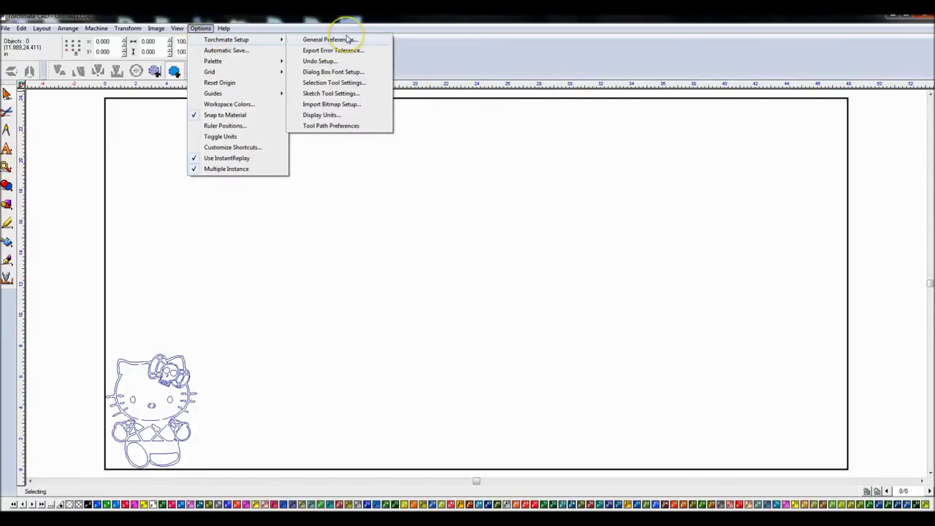
click(348, 38)
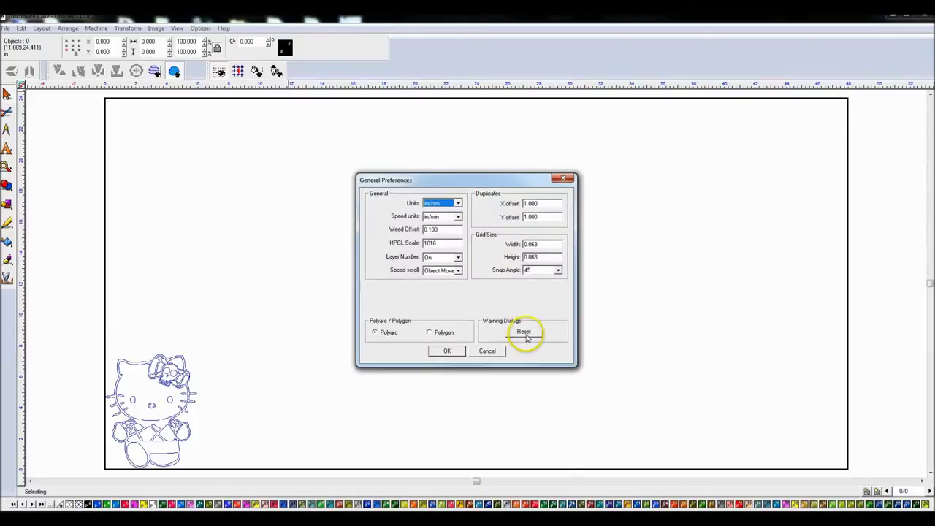
click(486, 352)
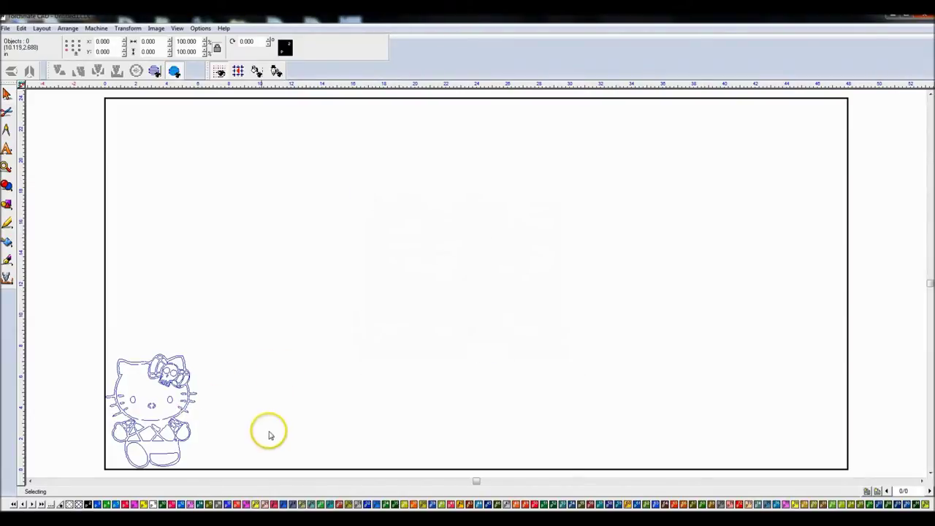
Step: Recolour the entire imported Hello Kitty drawing black
scroll(147, 387, up, 2)
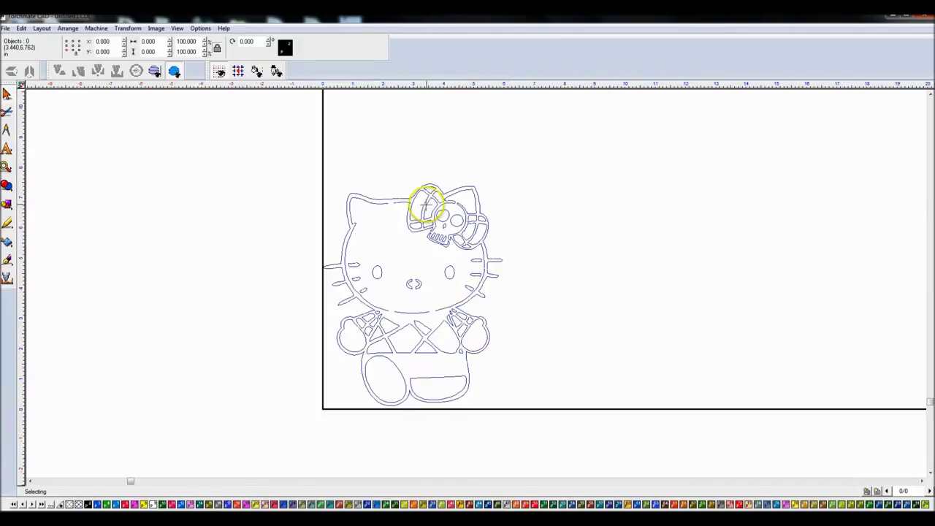
mouse_move(245, 136)
mouse_down()
mouse_move(533, 341)
mouse_move(605, 438)
mouse_up()
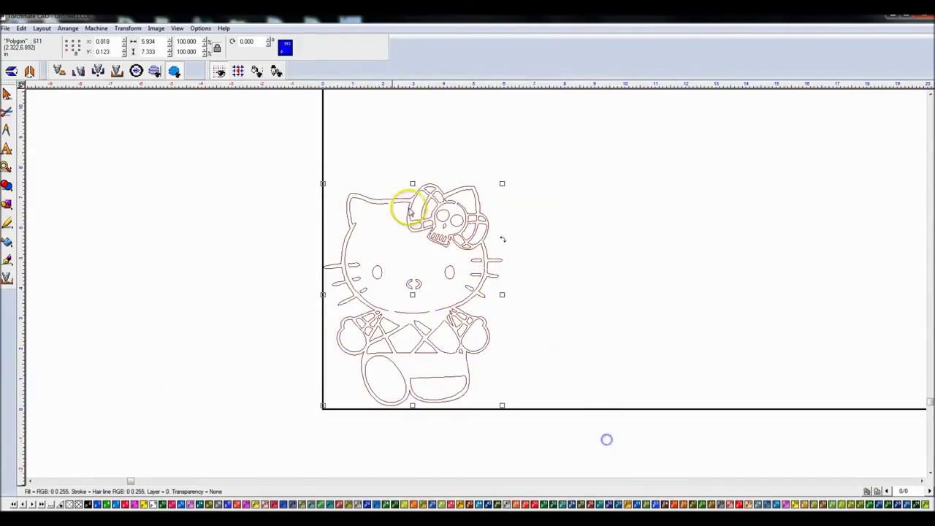
click(90, 504)
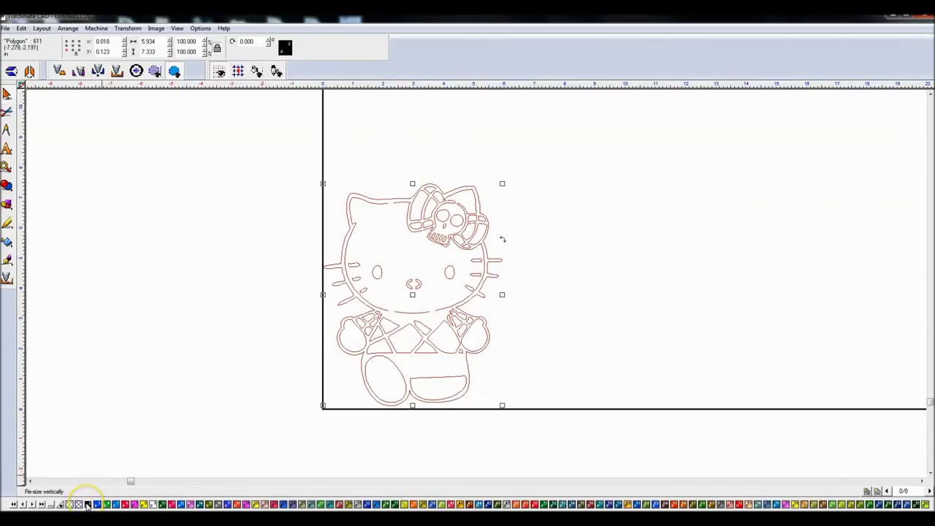
click(541, 298)
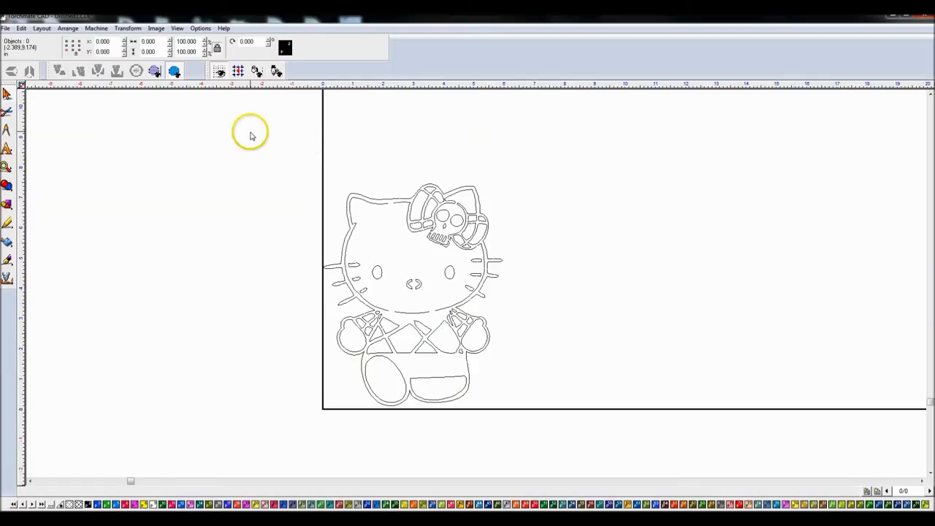
Step: Connect all line segments of the drawing with Connect Path, using an allowable error of 0.000010, and check the joined object
drag(240, 129, 607, 436)
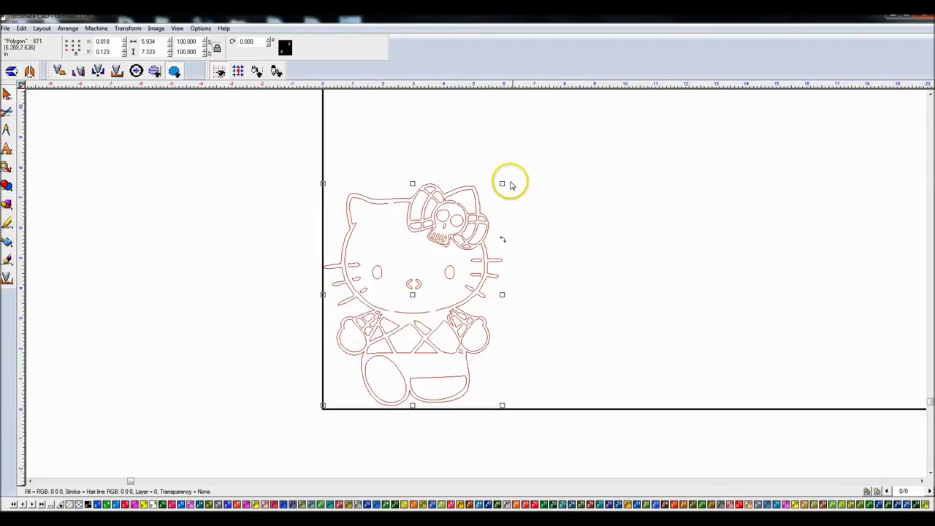
click(68, 28)
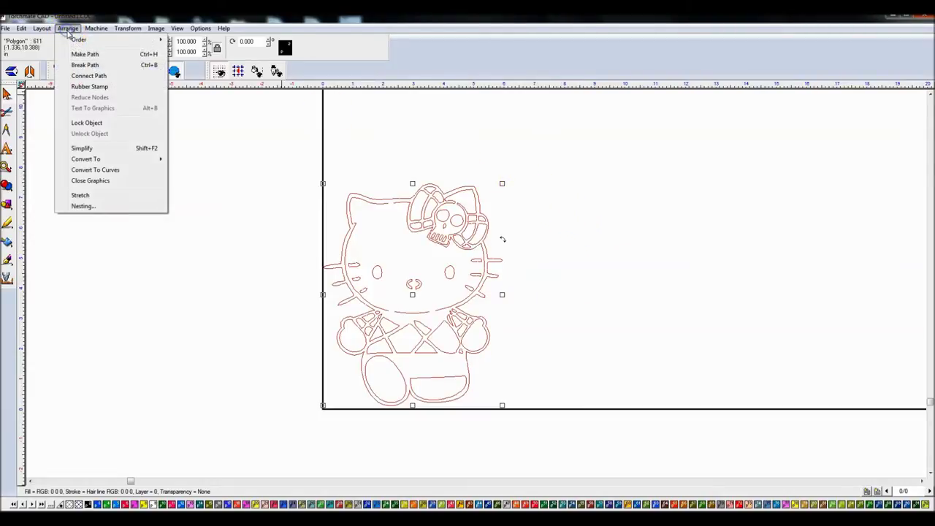
click(85, 73)
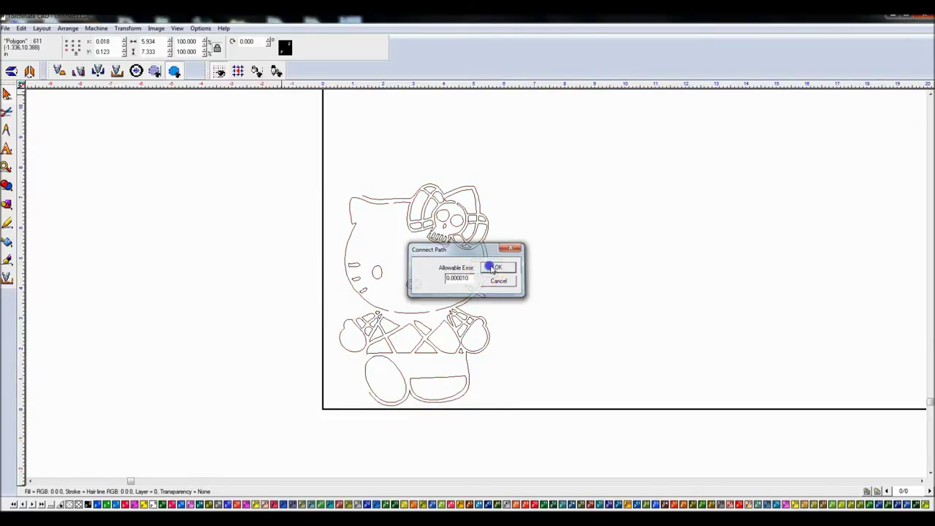
click(488, 267)
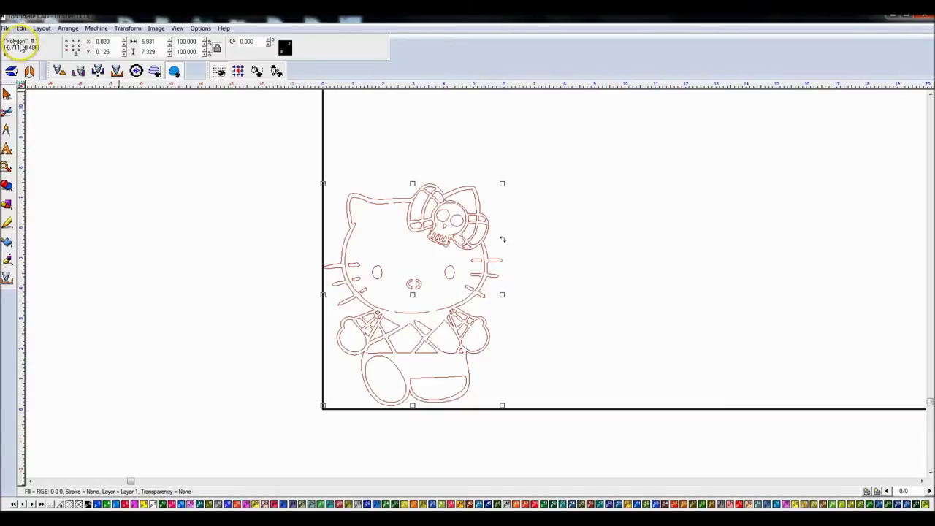
click(575, 251)
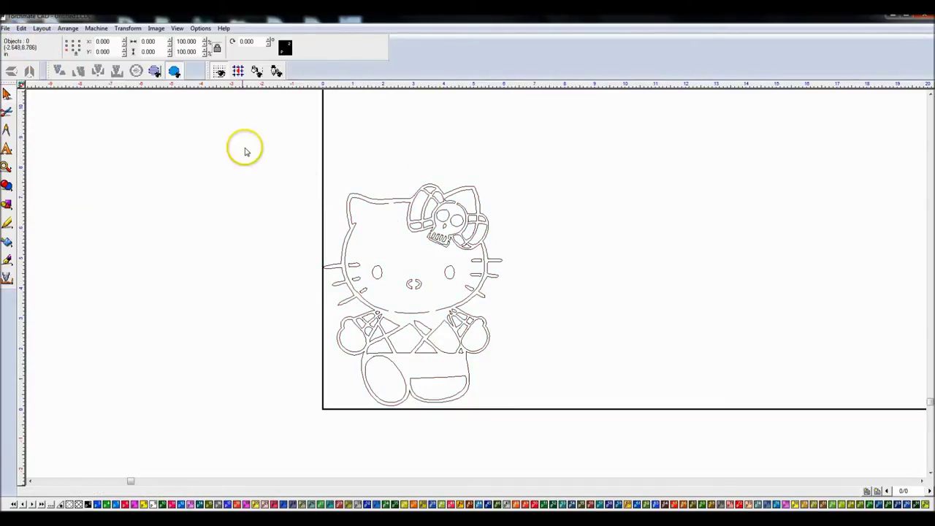
drag(240, 134, 580, 452)
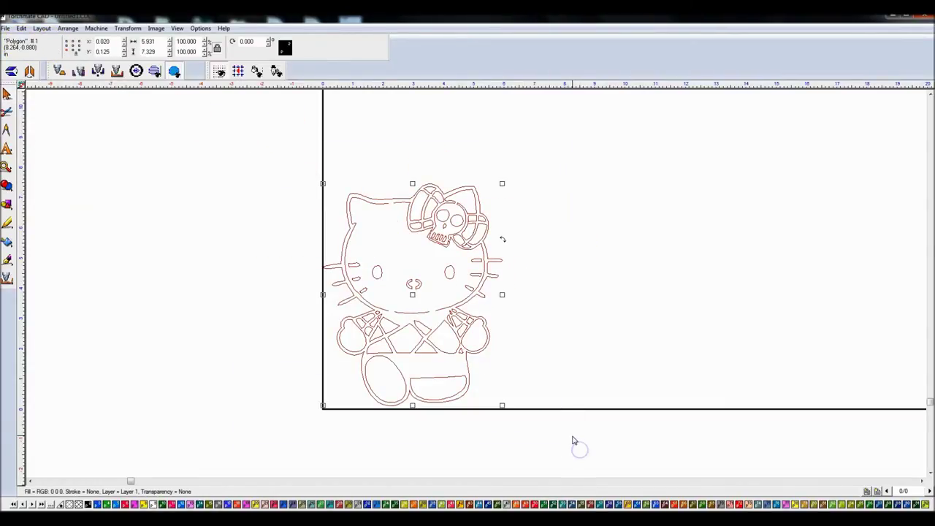
click(600, 376)
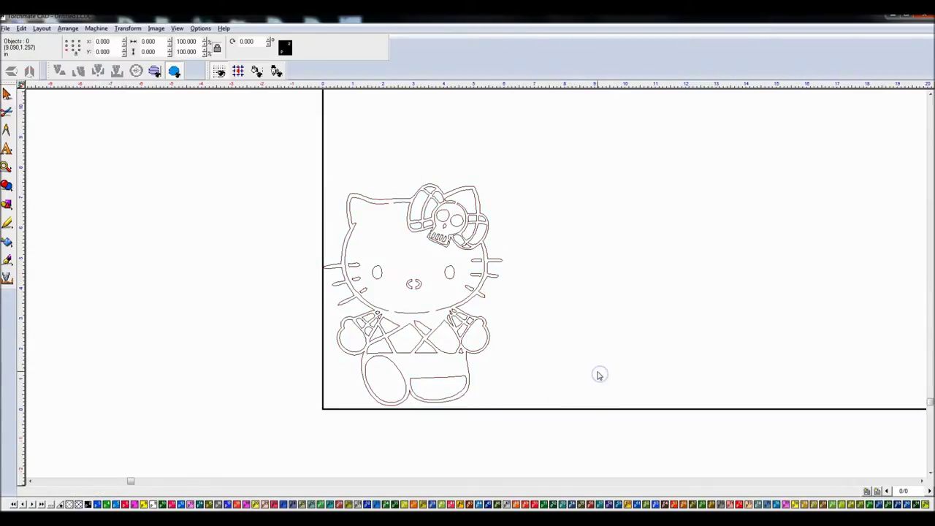
Step: Show the drawing's fill to check for closed shapes, and return to the outline display
click(177, 28)
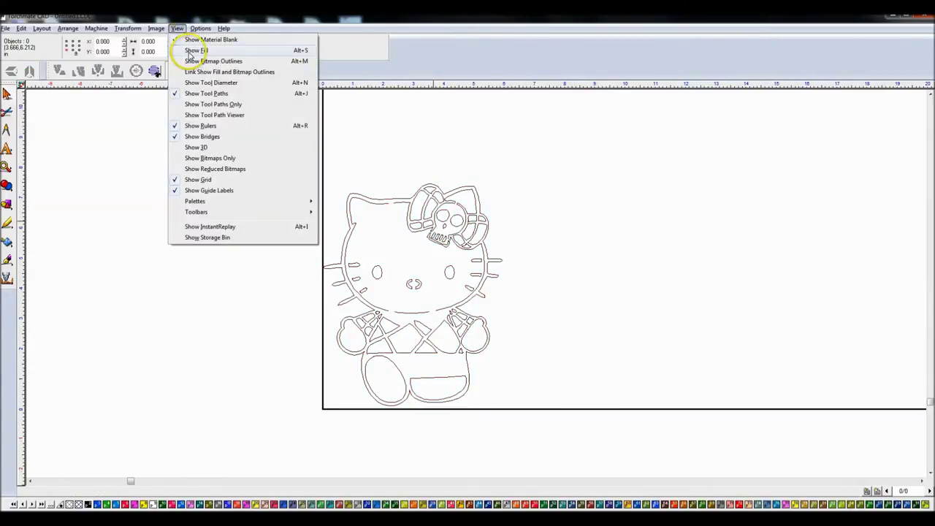
click(194, 51)
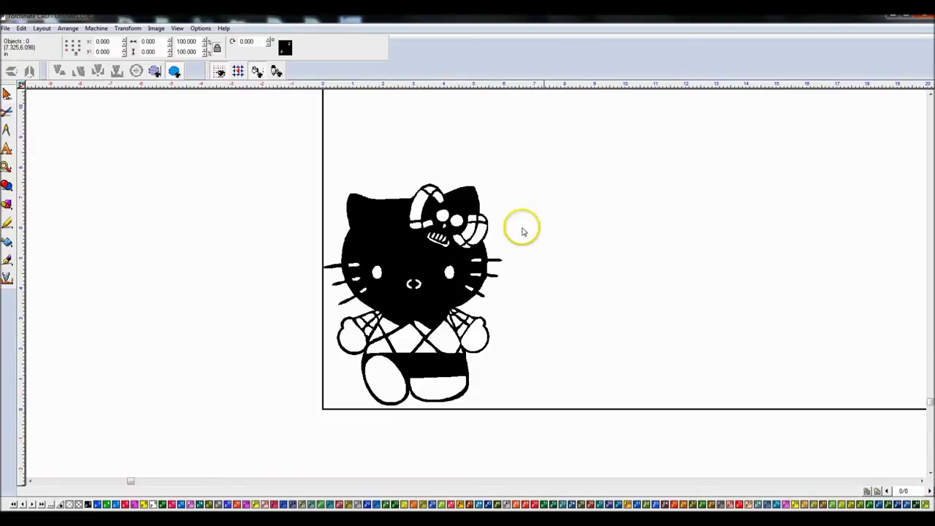
click(432, 198)
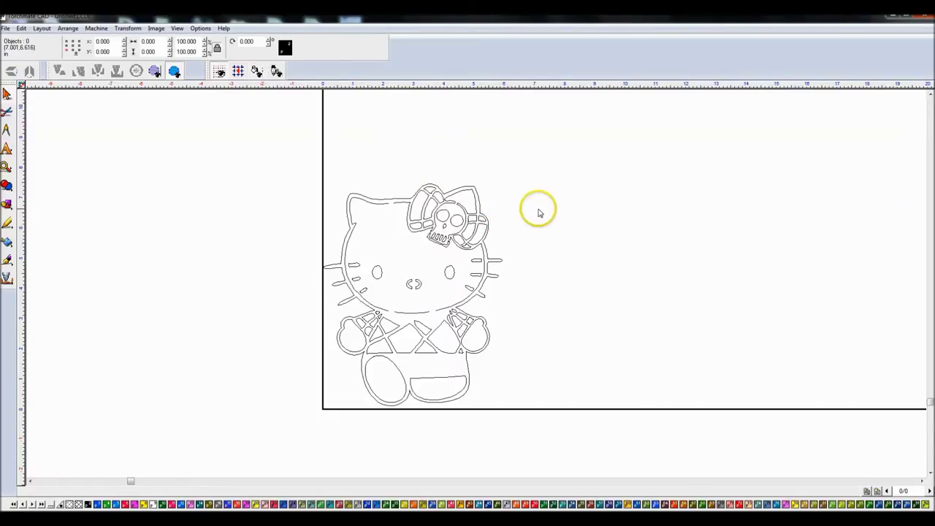
Step: Break the drawing's combined path into separate shapes
click(368, 198)
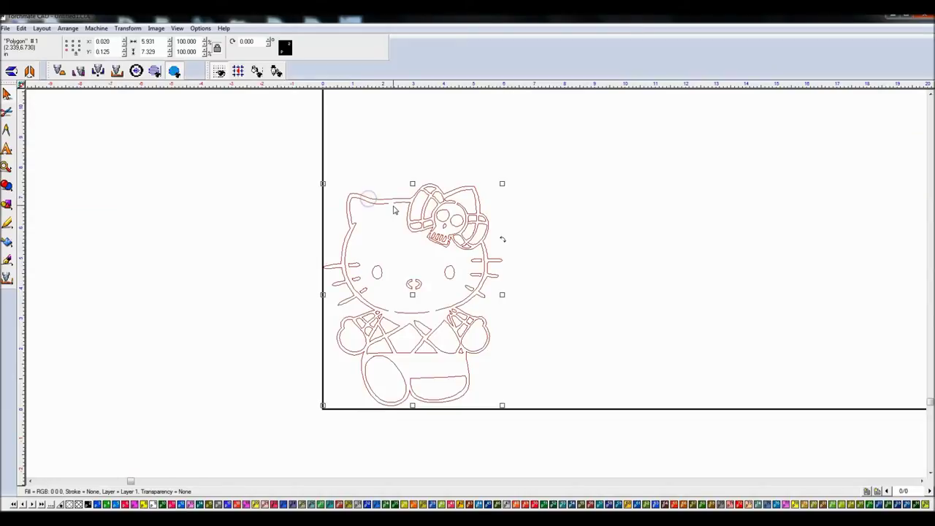
click(97, 29)
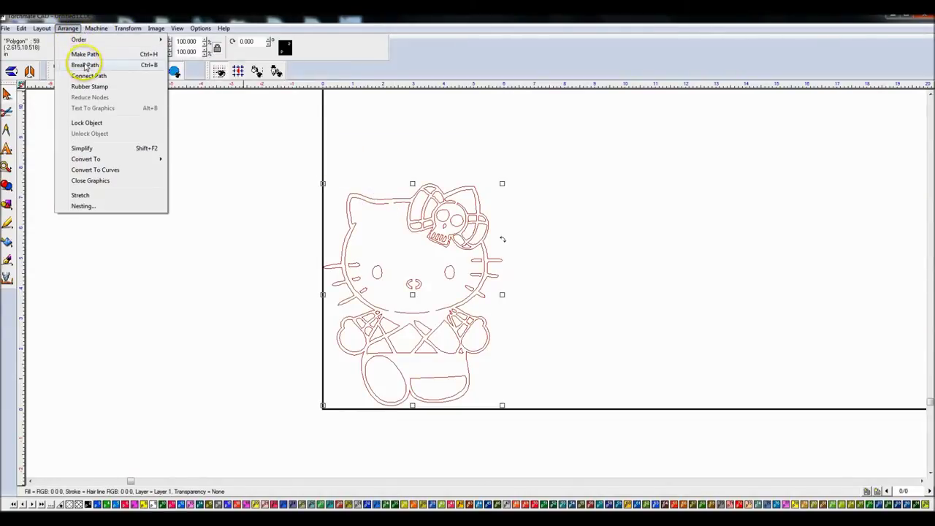
click(595, 123)
Step: Open the bow segment beside the skull's forehead for node editing and examine the closely spaced nodes on its curved edge
scroll(476, 282, up, 5)
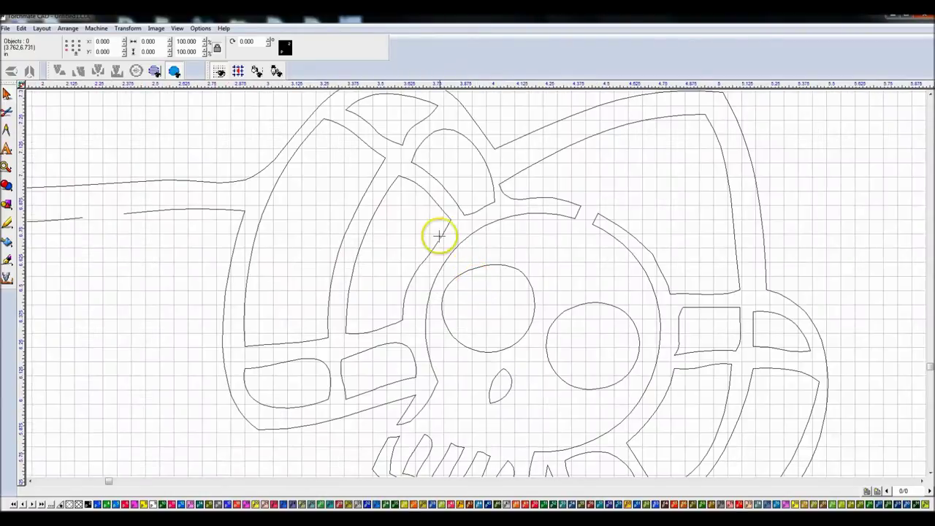
click(441, 212)
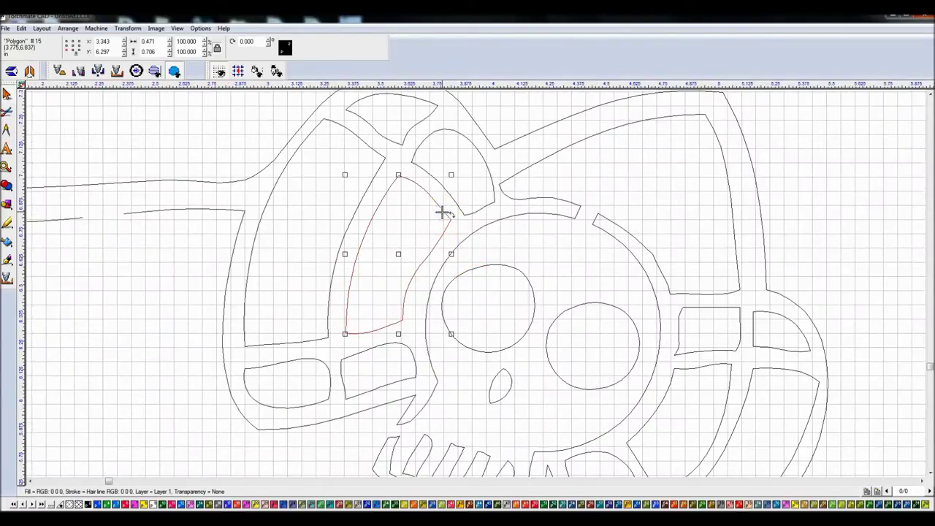
double_click(443, 210)
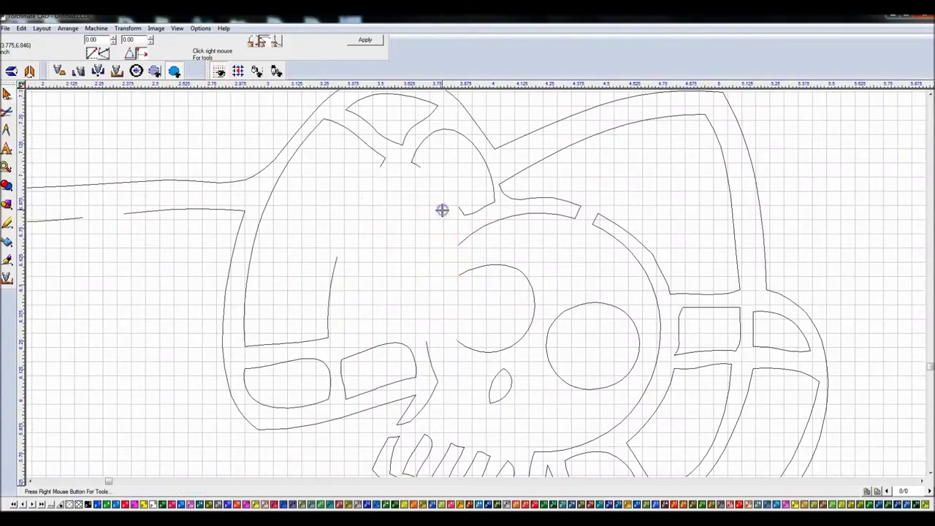
click(424, 192)
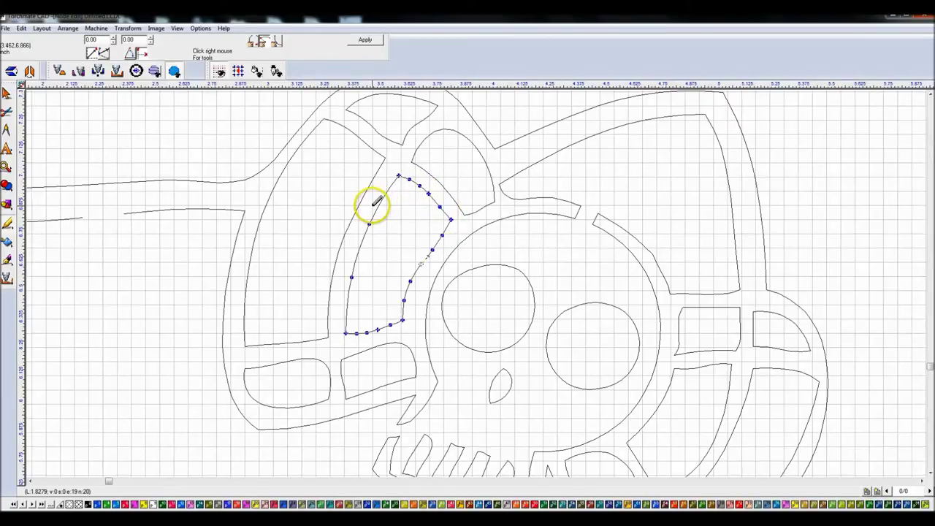
click(395, 171)
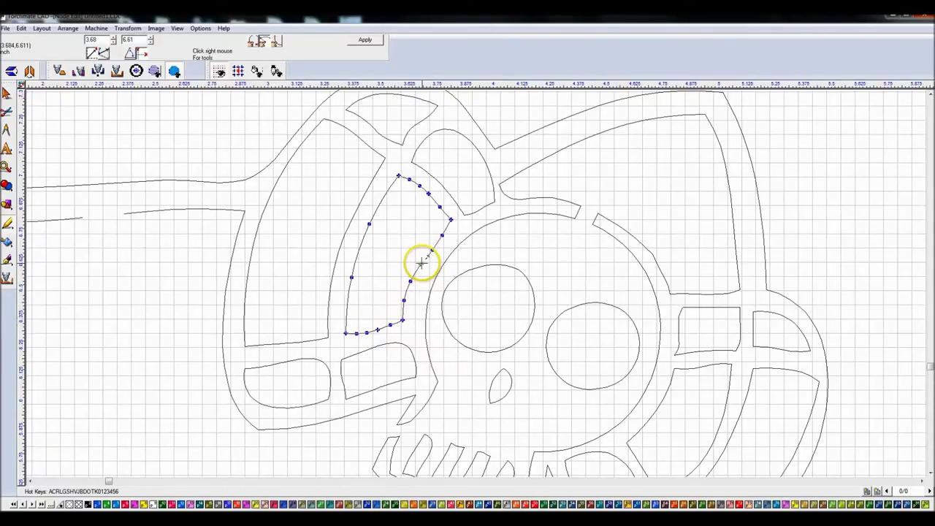
scroll(475, 280, up, 3)
scroll(476, 278, up, 3)
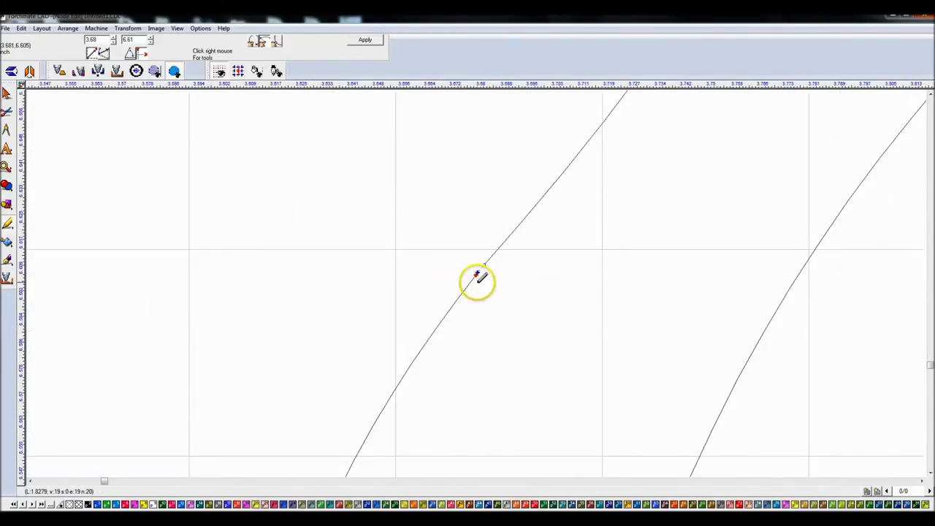
scroll(467, 280, up, 3)
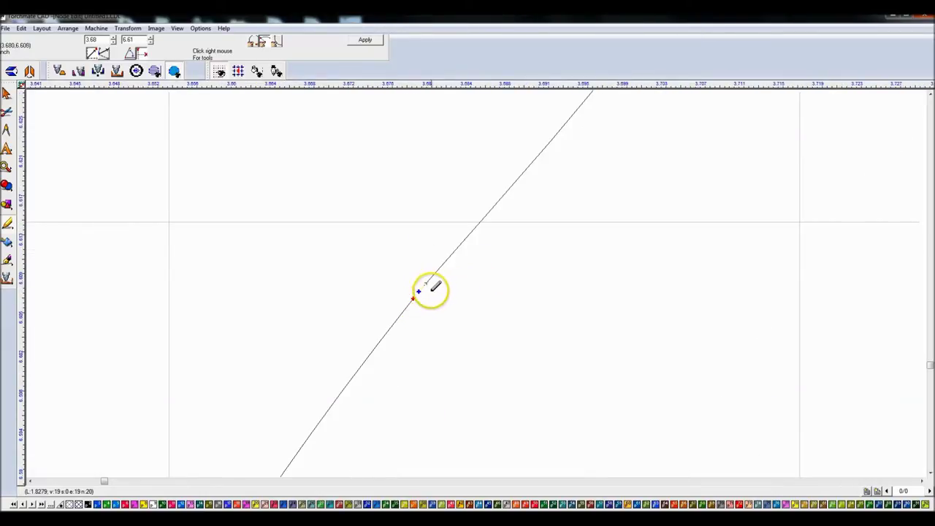
Step: Clean up the closely spaced nodes on the bow segment's edge and apply the node edit
click(394, 278)
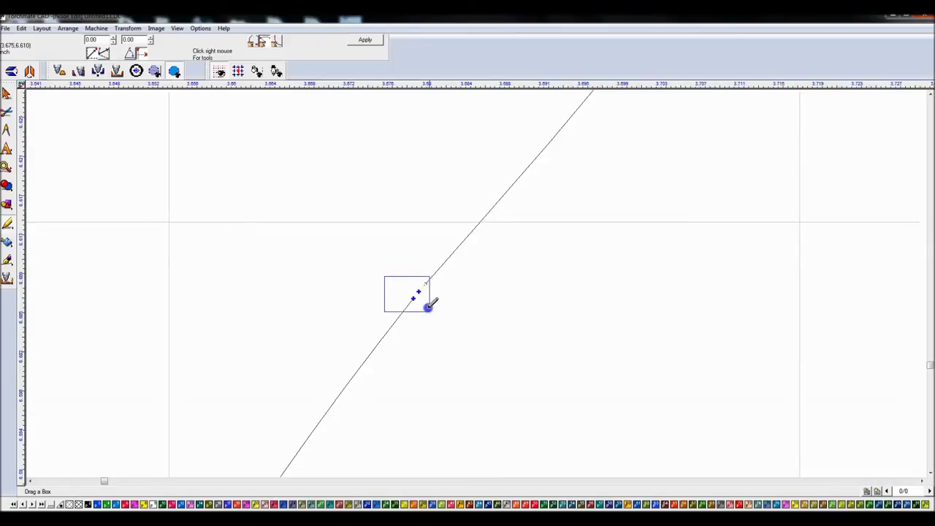
drag(429, 306, 431, 308)
right_click(418, 290)
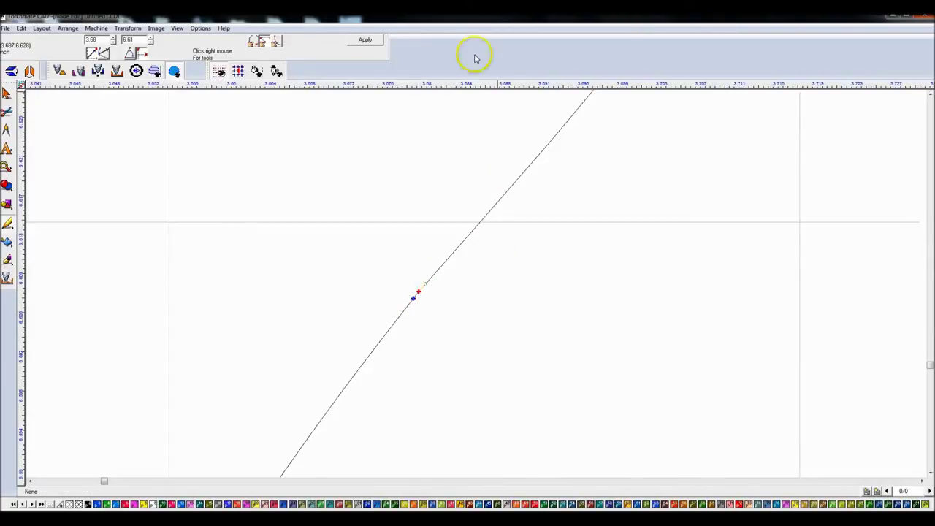
click(369, 37)
click(511, 268)
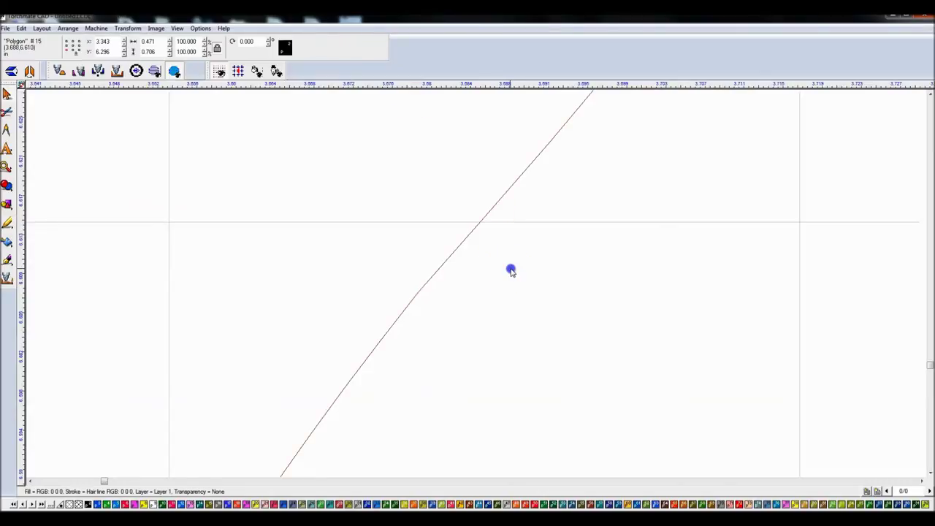
Step: Select all of the drawing's separate shapes and combine them into a single path with Make Path
scroll(423, 318, down, 1)
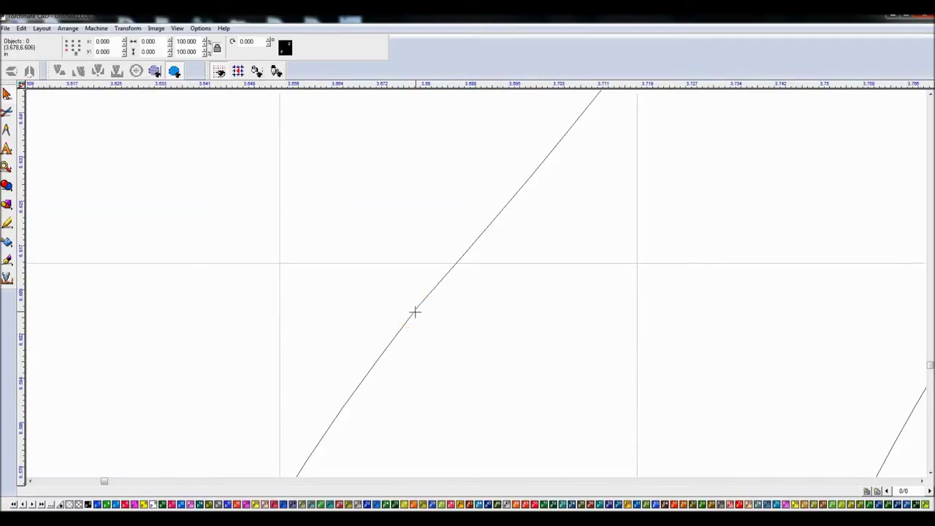
scroll(516, 278, down, 6)
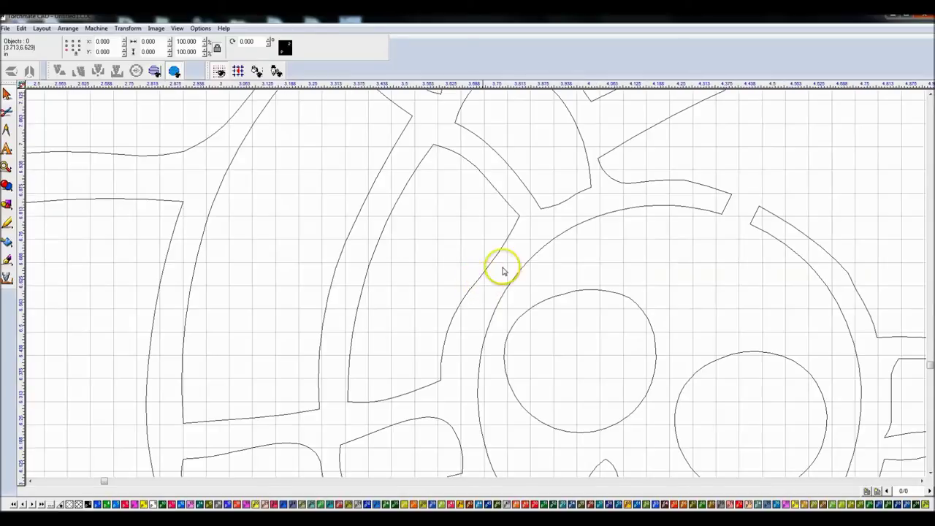
scroll(561, 265, down, 3)
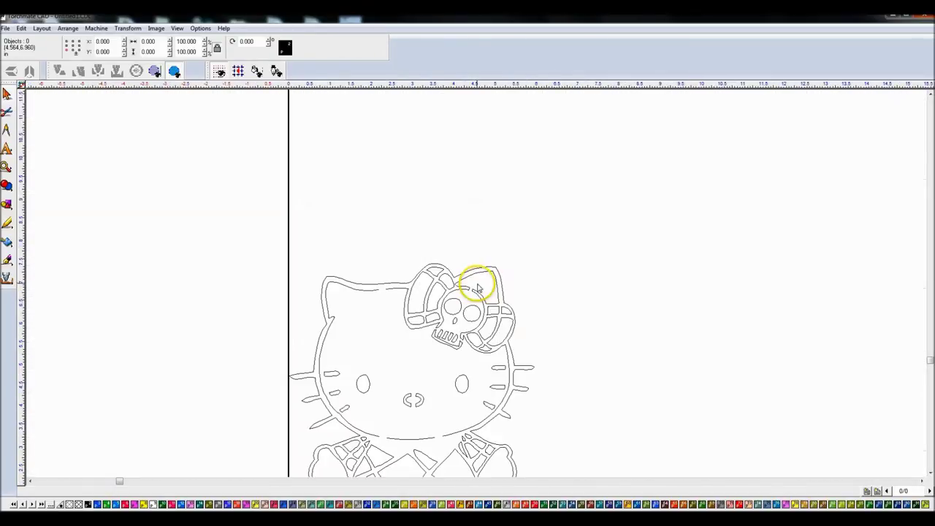
click(536, 330)
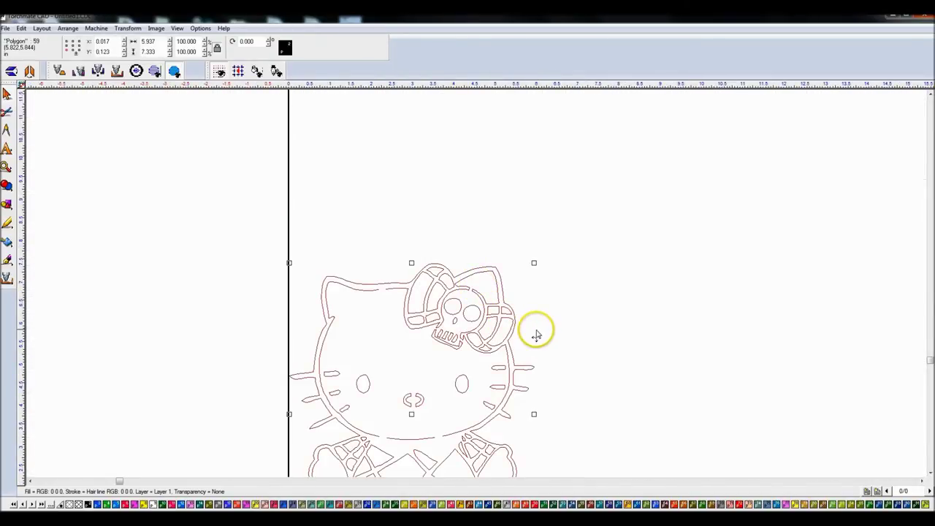
click(433, 304)
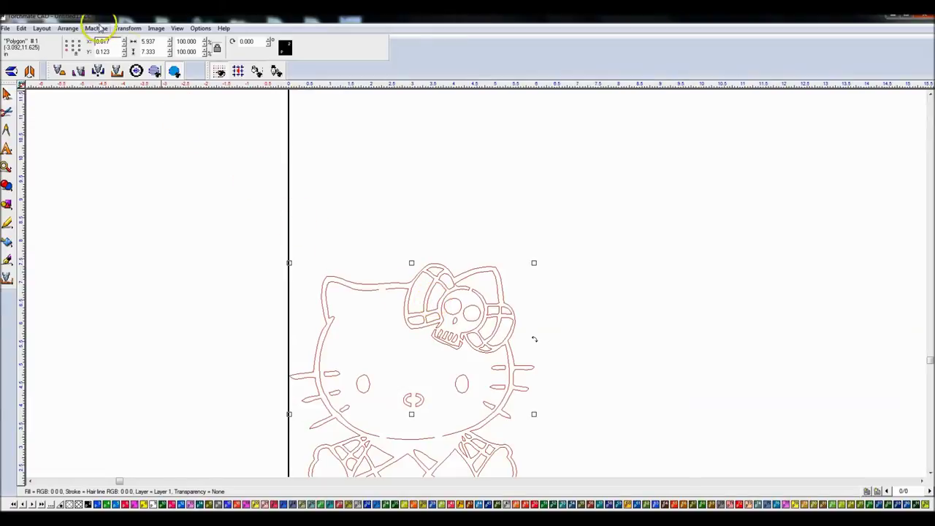
click(70, 29)
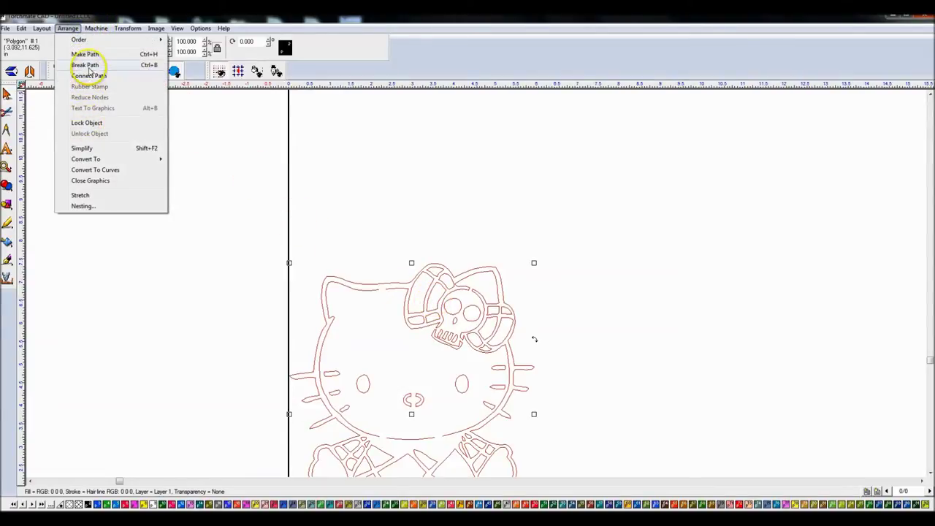
click(90, 57)
click(390, 142)
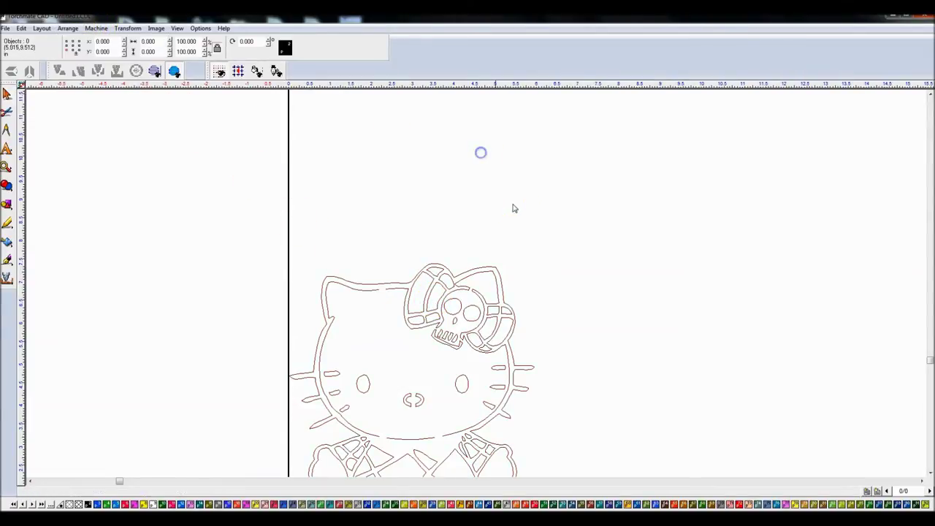
Step: Show the combined drawing's fill and examine which areas around the head, bow and body are solid
scroll(481, 307, down, 2)
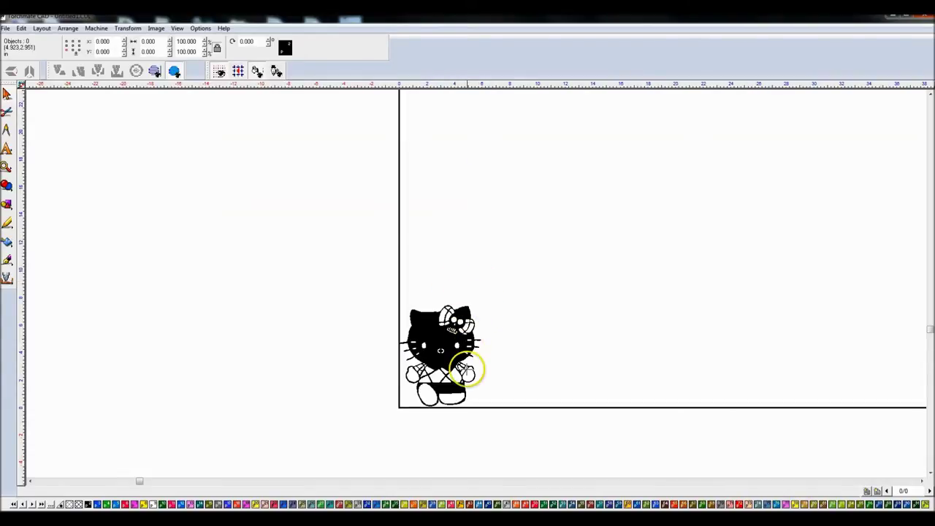
scroll(476, 282, up, 3)
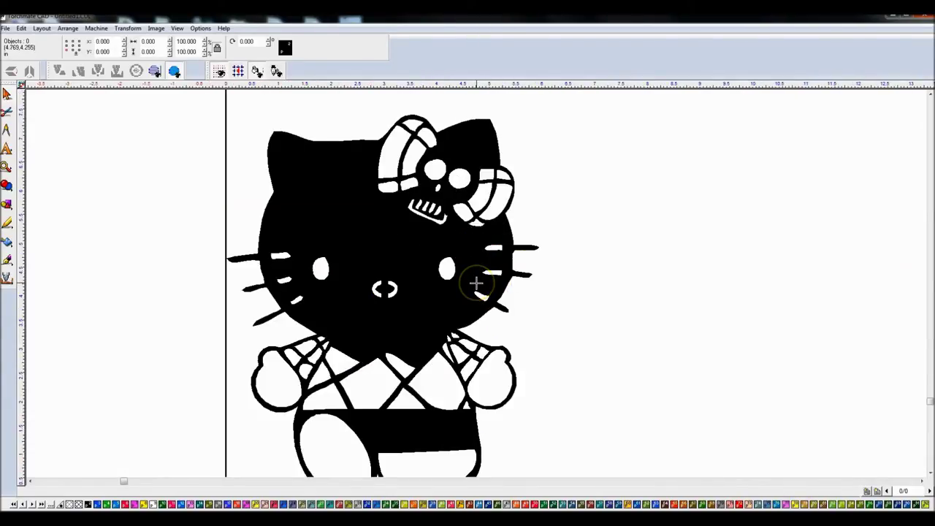
scroll(476, 280, down, 2)
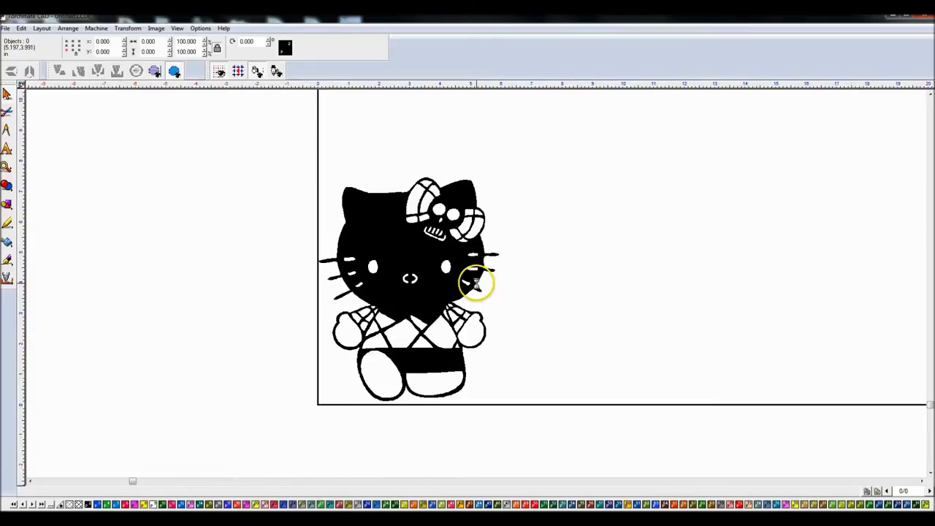
Step: Compare the filled drawing with the photo of the cut metal part in the Hello Kitty forum thread in Firefox, then return to Torchmate CAD
key(alt+Tab)
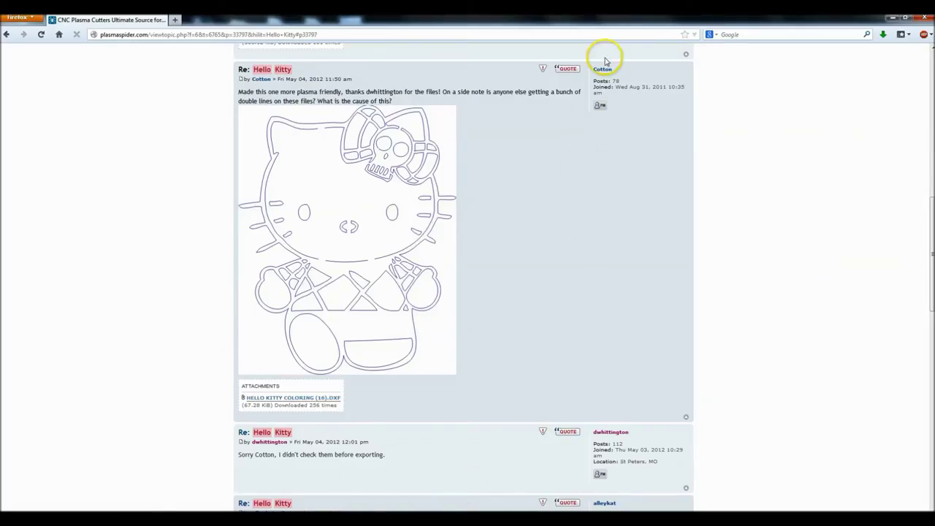
click(905, 19)
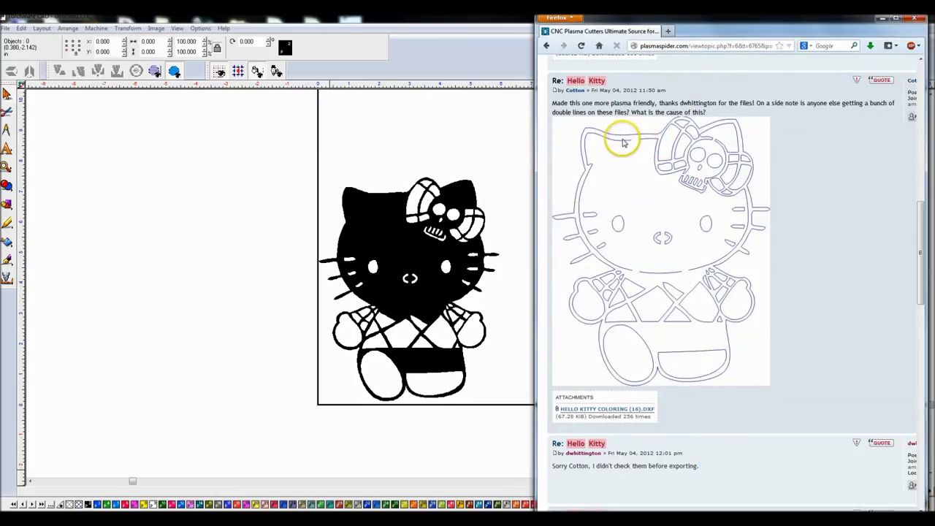
click(836, 266)
scroll(837, 266, down, 12)
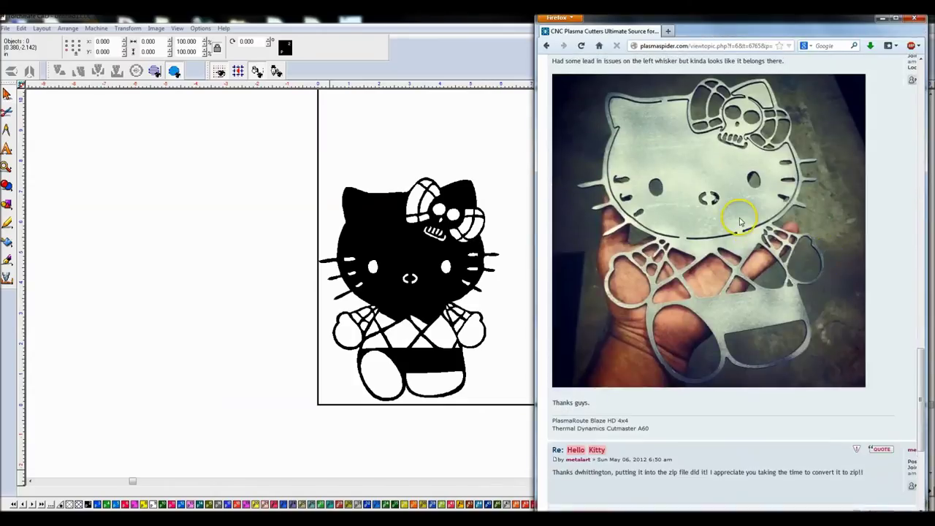
scroll(660, 149, up, 1)
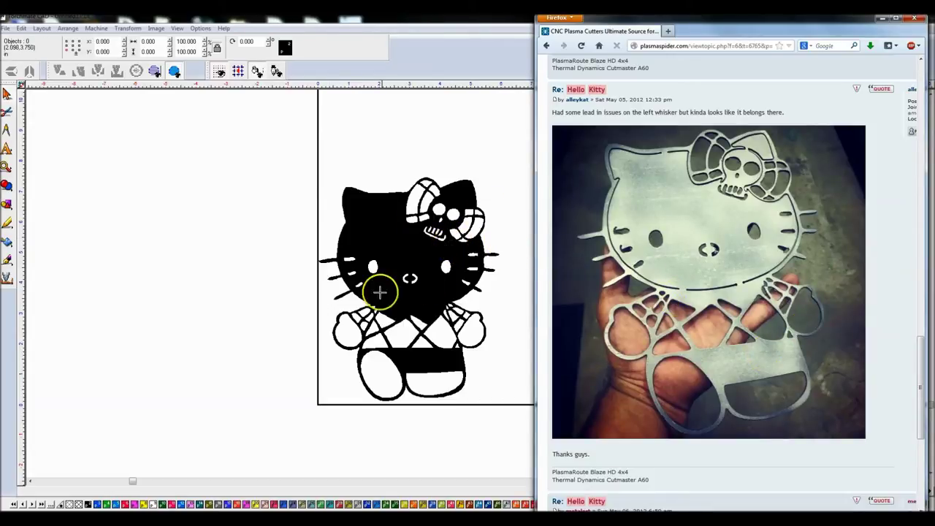
click(881, 20)
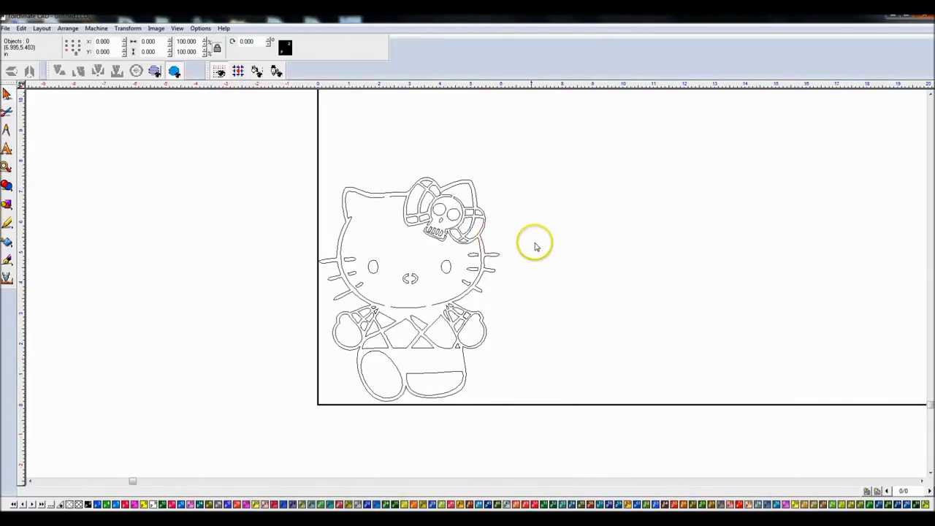
Step: Break the combined Hello Kitty path back into separate shapes and clear the selection
scroll(534, 244, up, 2)
scroll(460, 300, up, 1)
scroll(476, 277, down, 3)
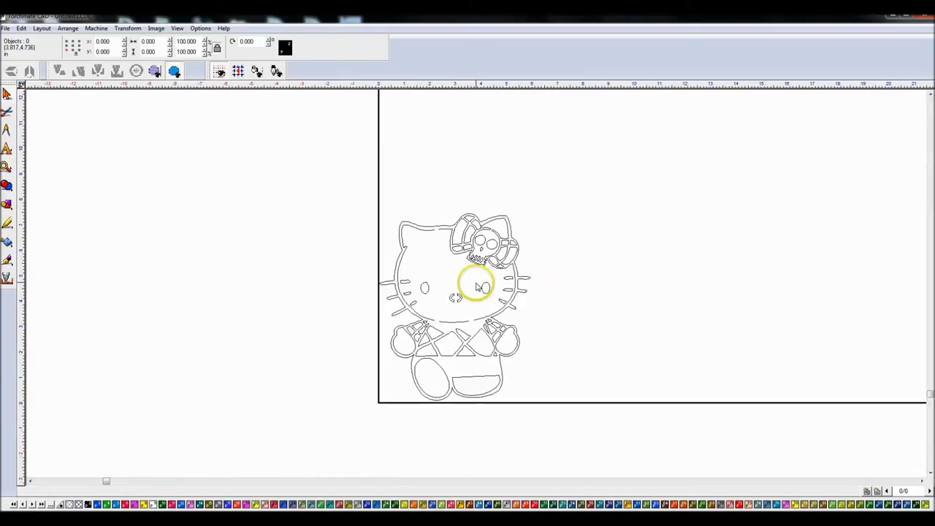
click(473, 274)
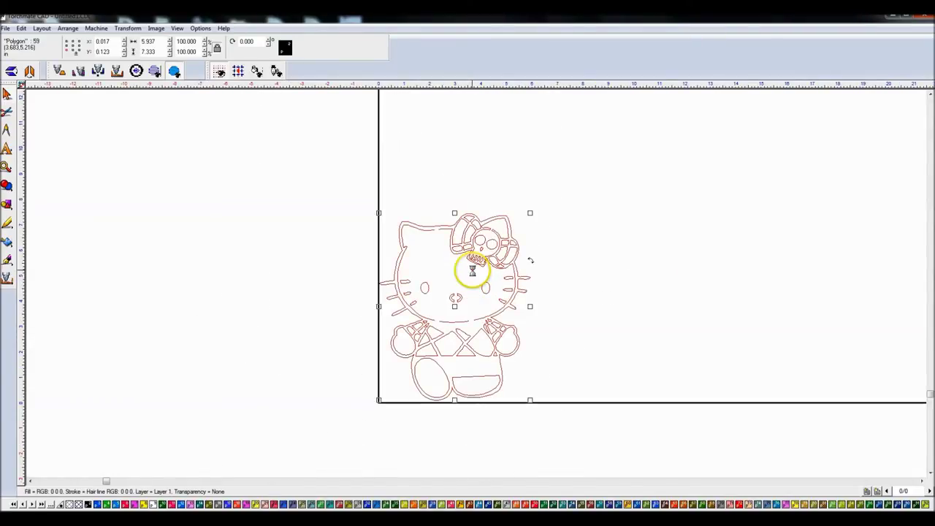
click(68, 29)
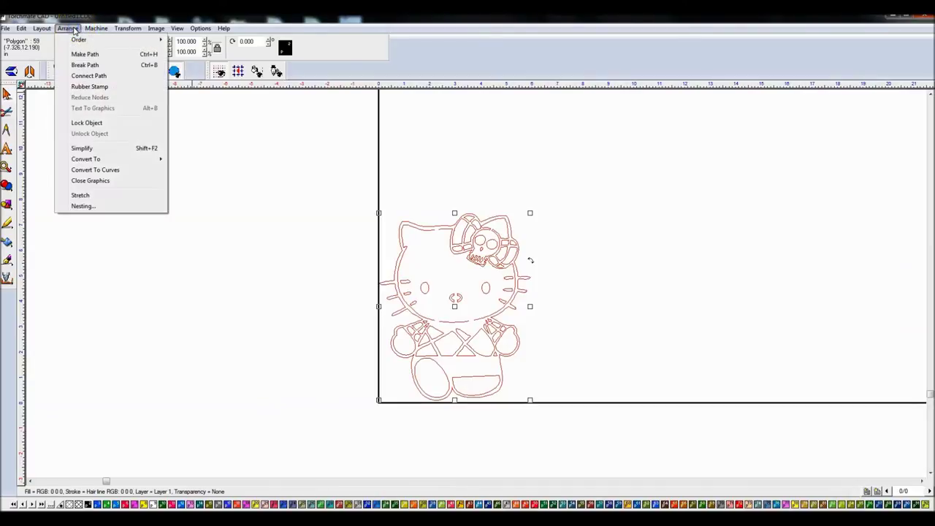
click(533, 153)
Step: Group the open inner outline lines of the head, including the short line under the chin
click(475, 324)
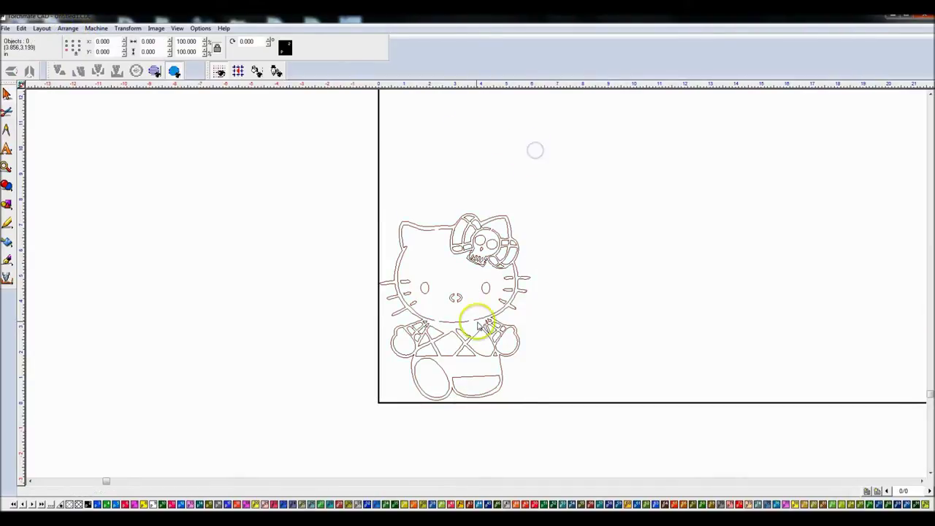
scroll(476, 307, up, 2)
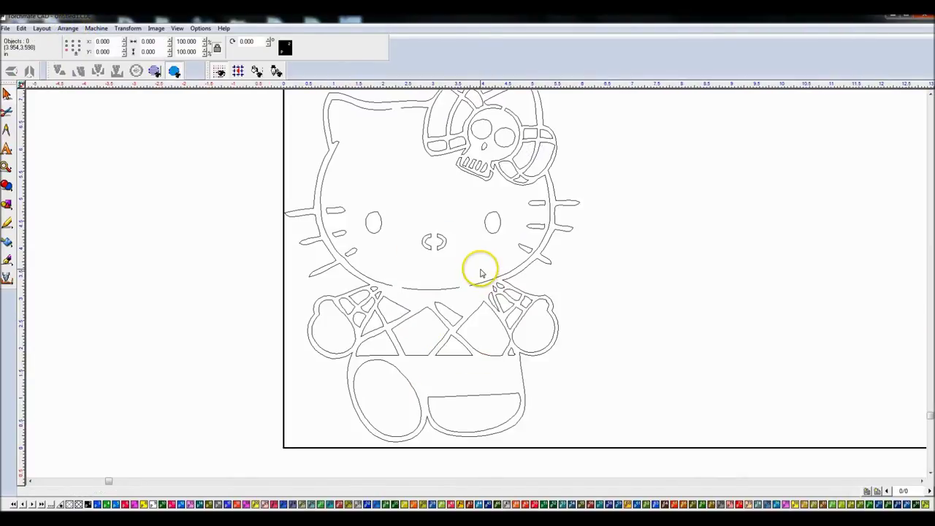
click(411, 108)
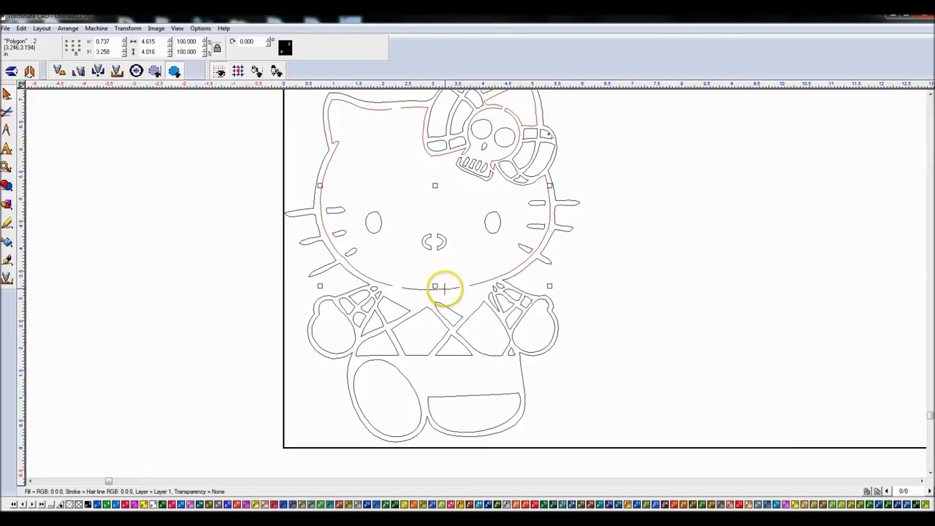
drag(444, 287, 445, 289)
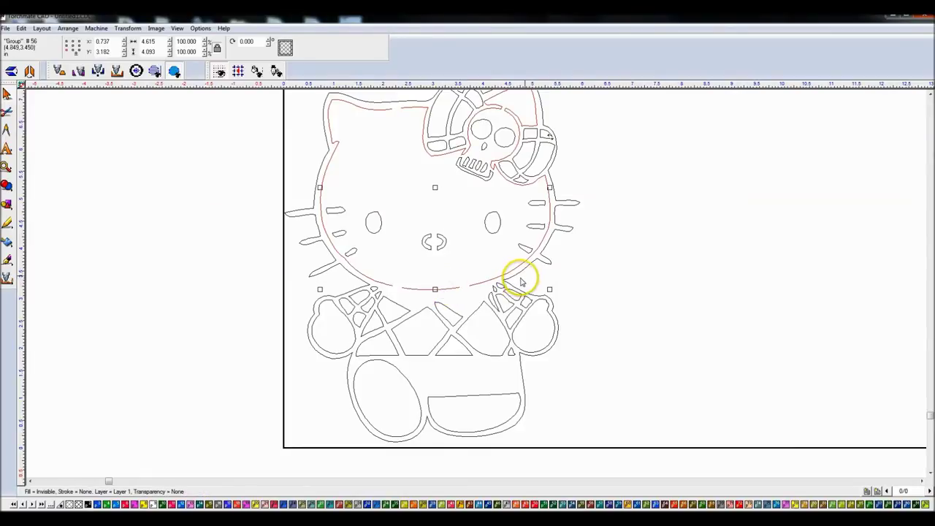
Step: Combine all shapes outside the head-line group into a single path with Make Path, and check the selectable objects
key(ctrl+a)
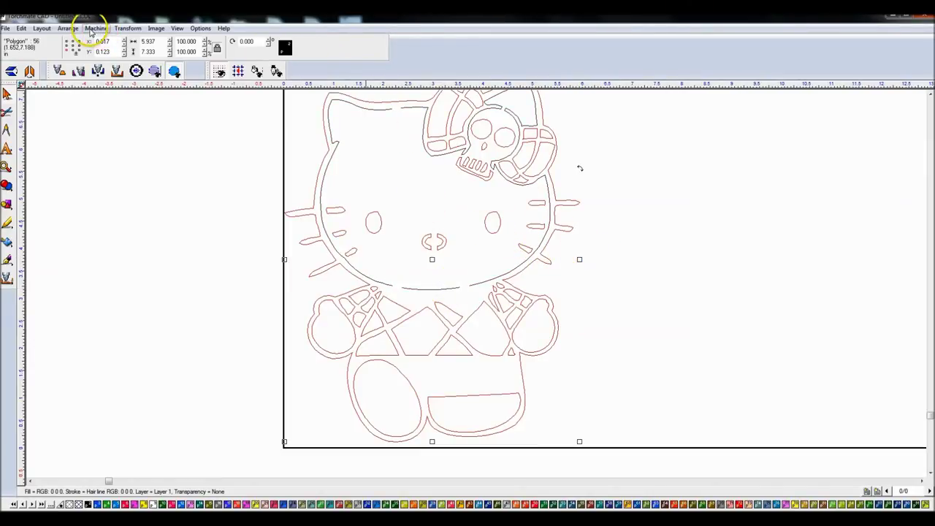
click(69, 29)
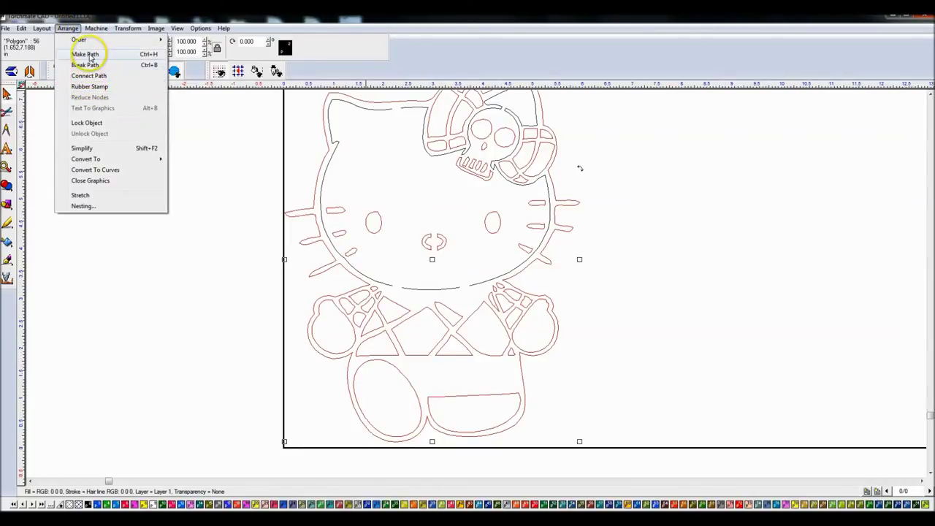
click(86, 54)
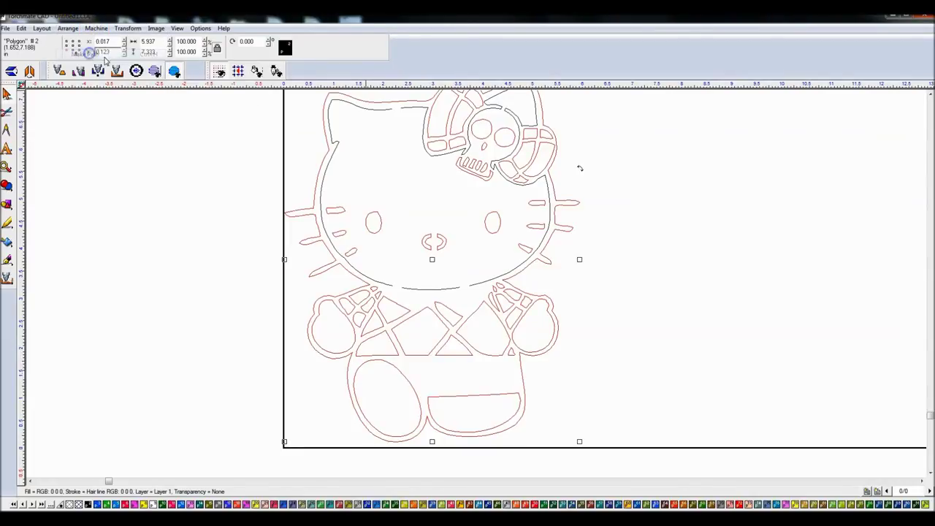
click(662, 226)
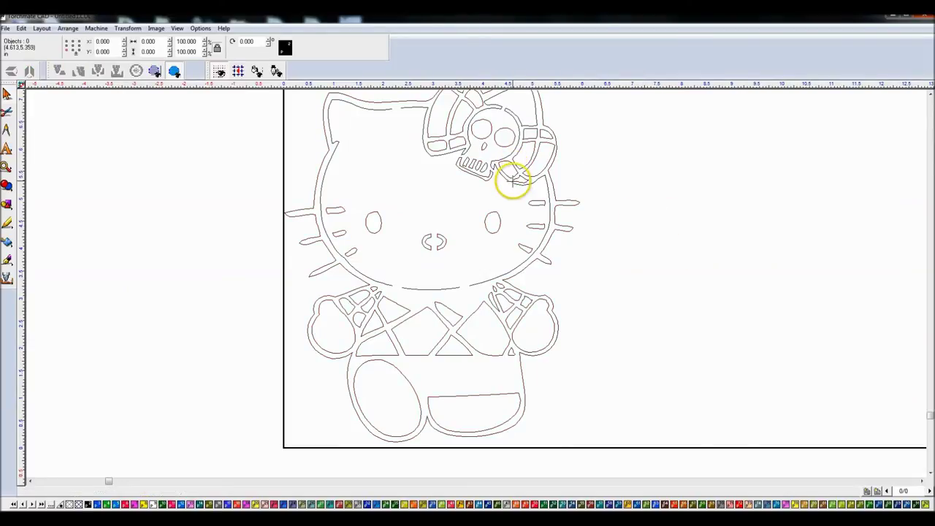
click(515, 254)
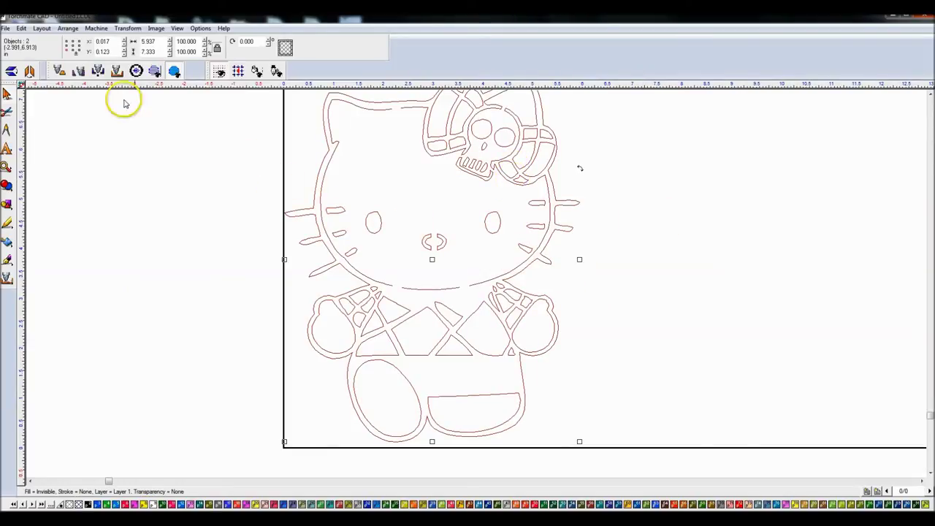
click(648, 260)
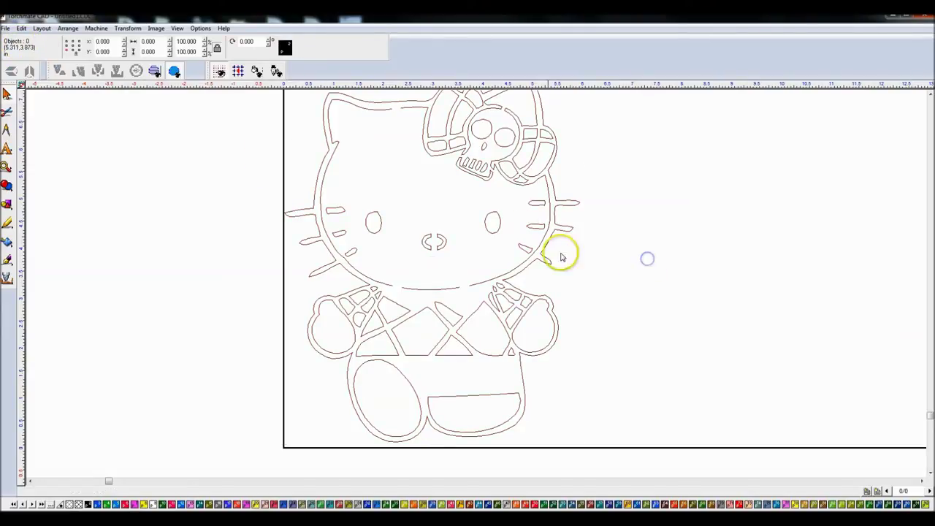
Step: Create a male Plasma tool path for the combined Hello Kitty path, with a 0.125 in line lead-in at 90 degrees
click(518, 263)
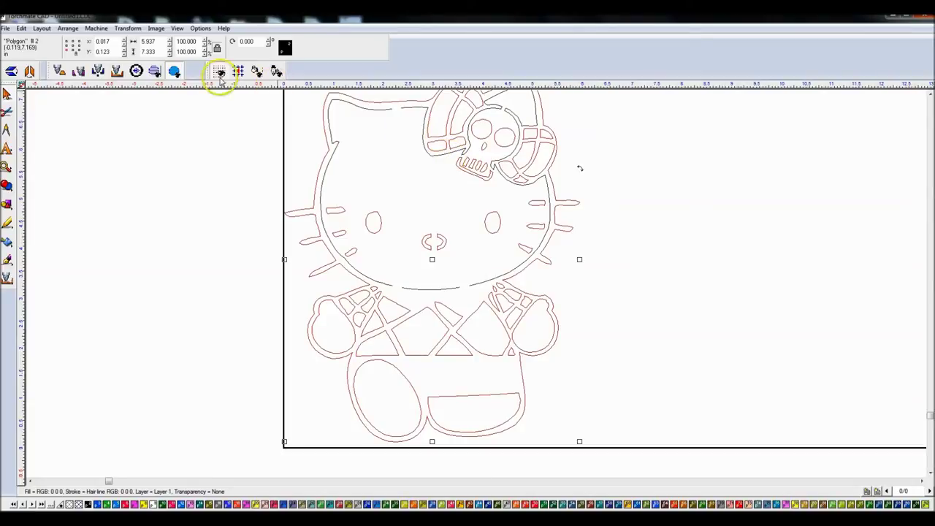
click(67, 28)
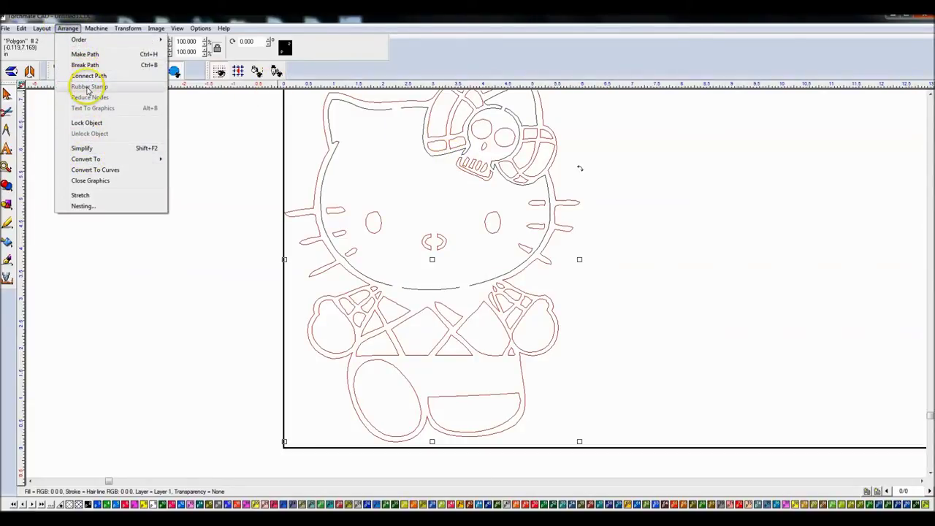
mouse_move(95, 28)
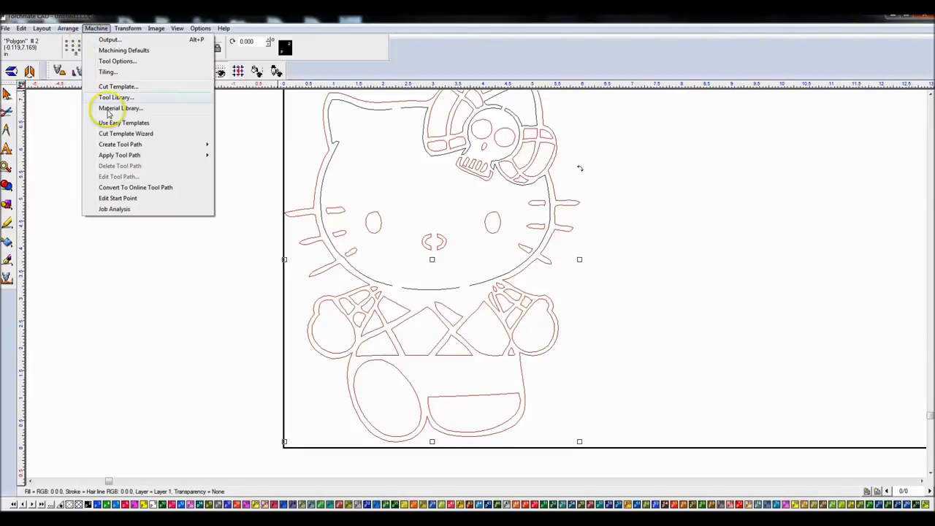
mouse_move(131, 144)
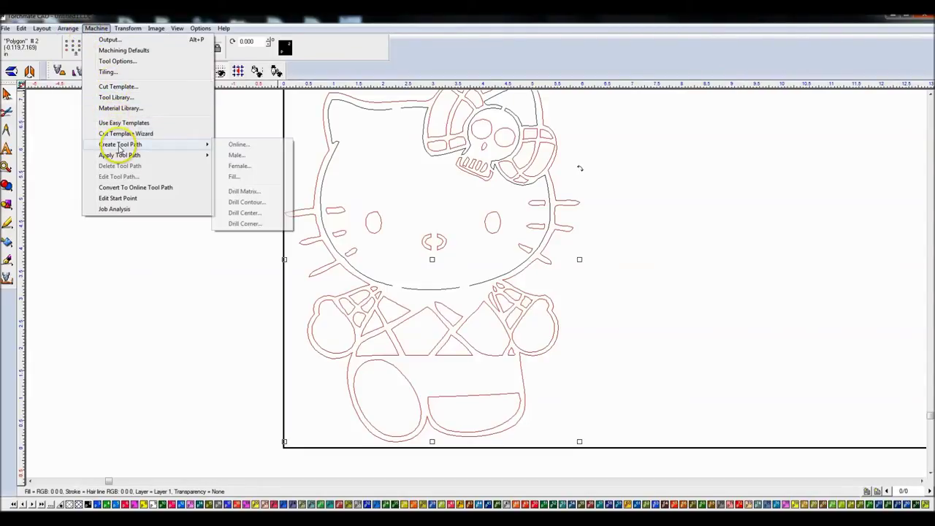
click(240, 153)
click(392, 164)
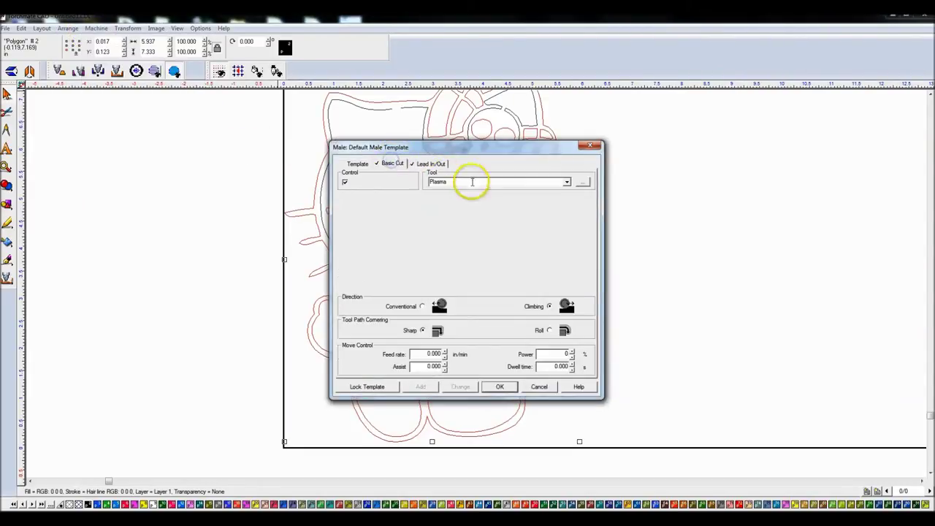
click(428, 164)
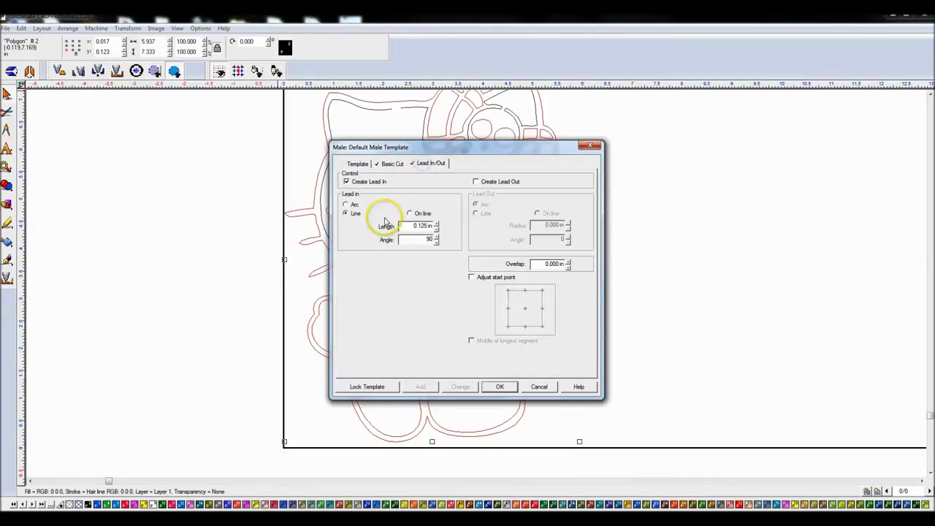
click(514, 391)
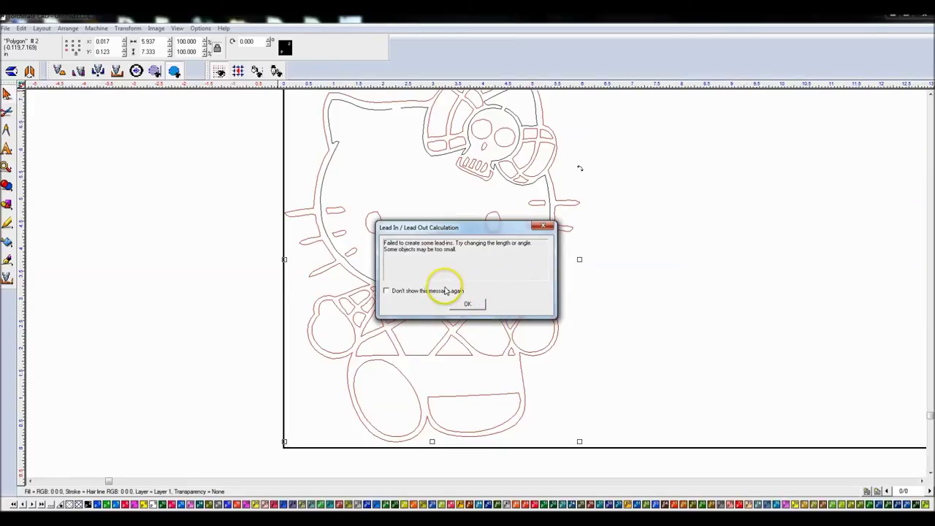
click(443, 292)
click(474, 304)
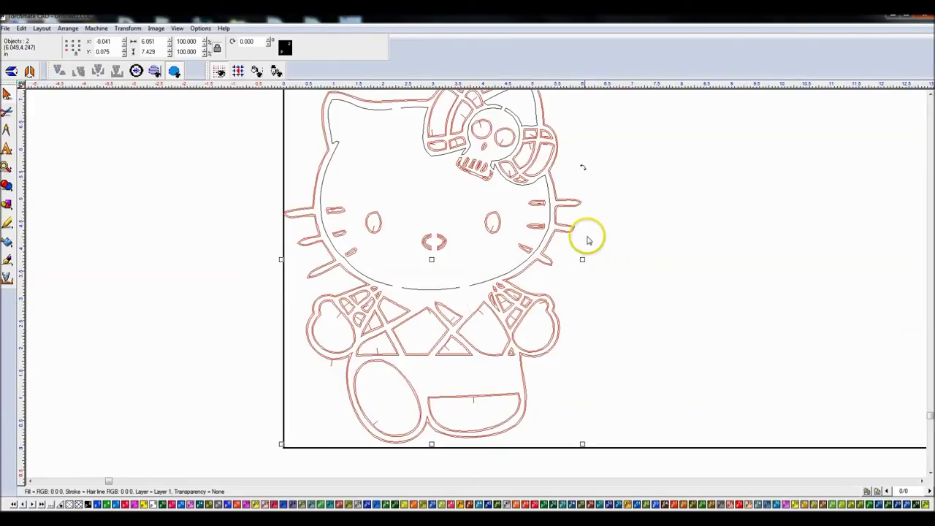
Step: Create an online plasma tool path for the grouped inner head lines, without a lead-in or lead-out
click(481, 282)
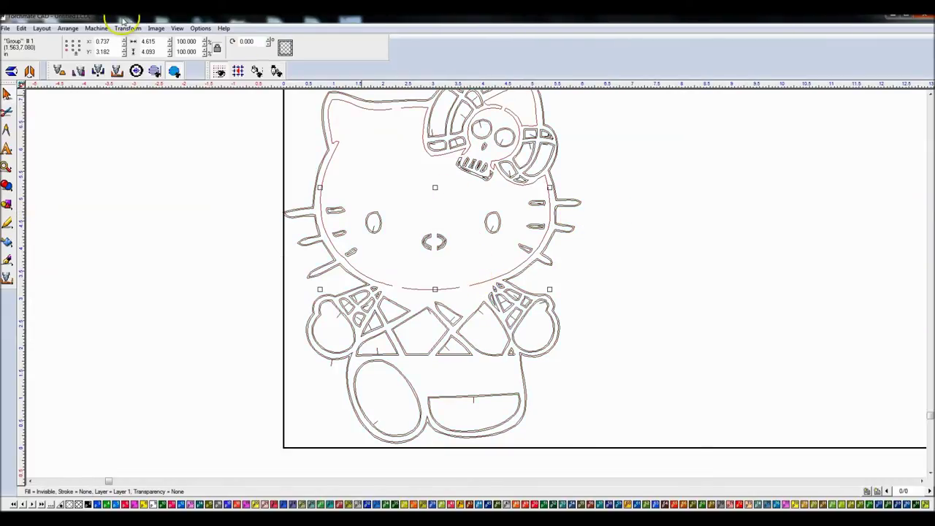
click(96, 27)
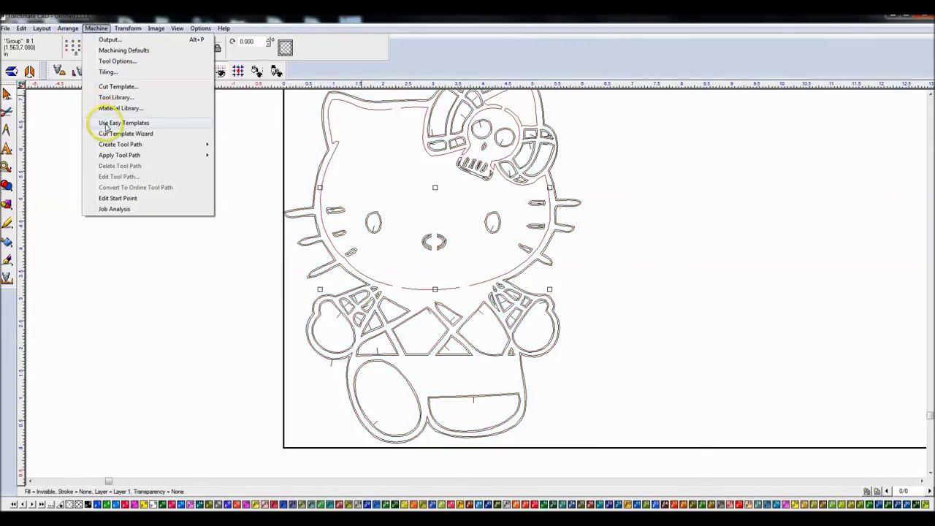
mouse_move(112, 145)
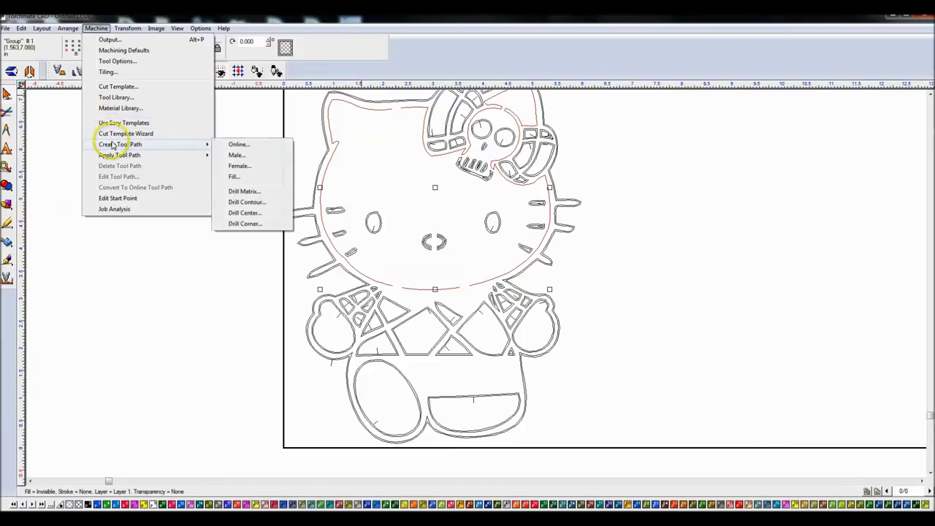
click(241, 145)
click(393, 164)
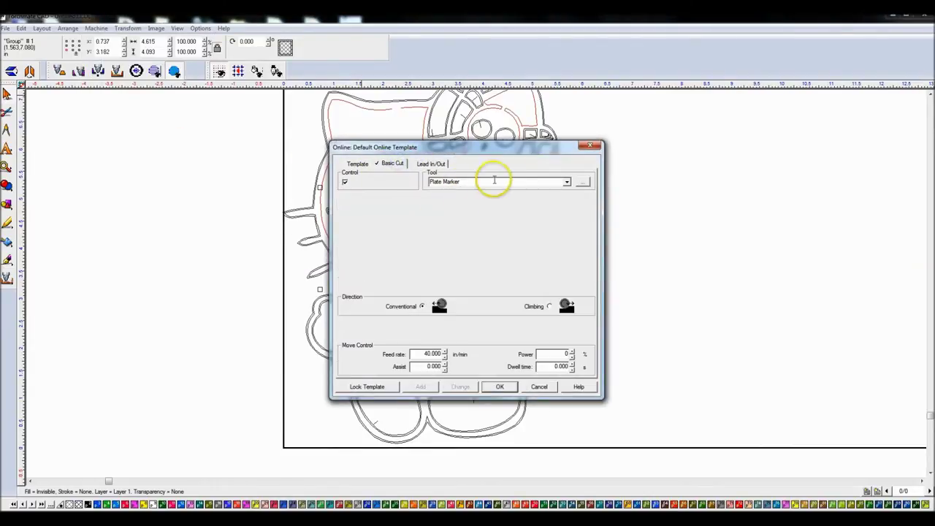
click(567, 182)
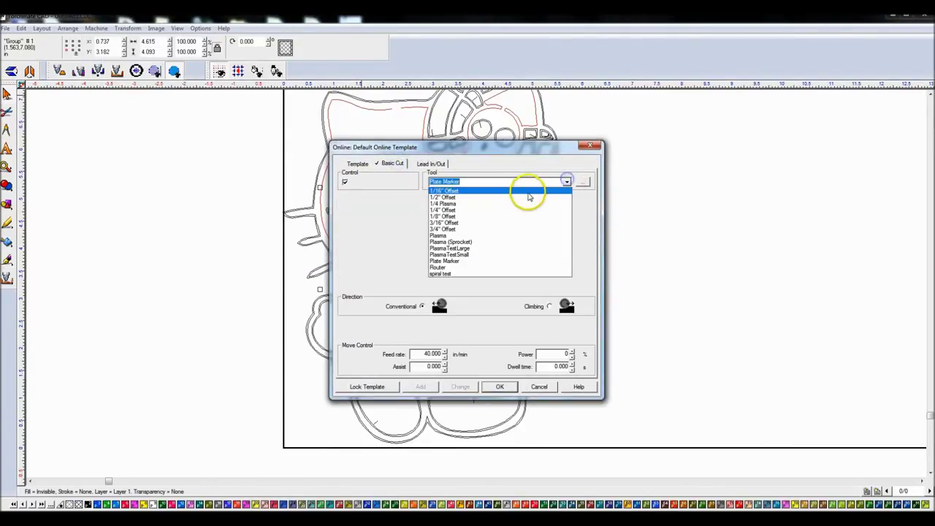
click(478, 243)
click(430, 164)
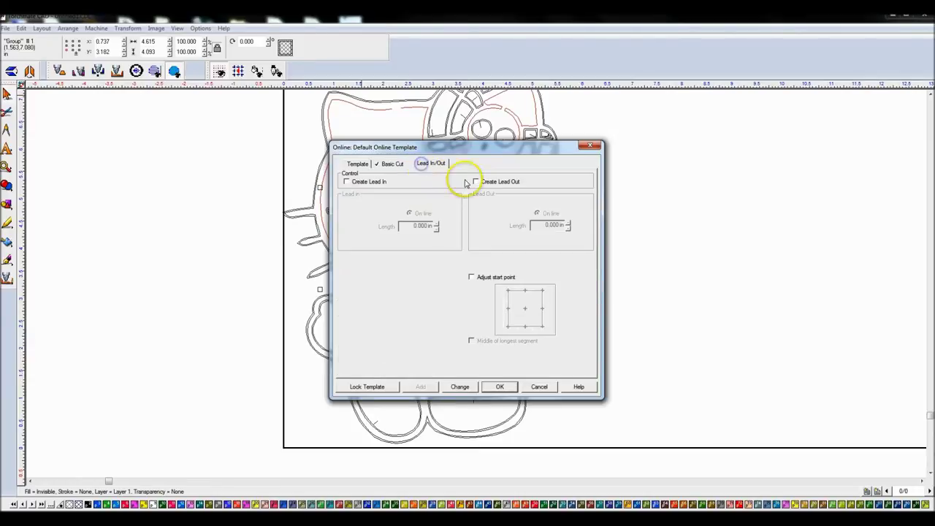
click(498, 386)
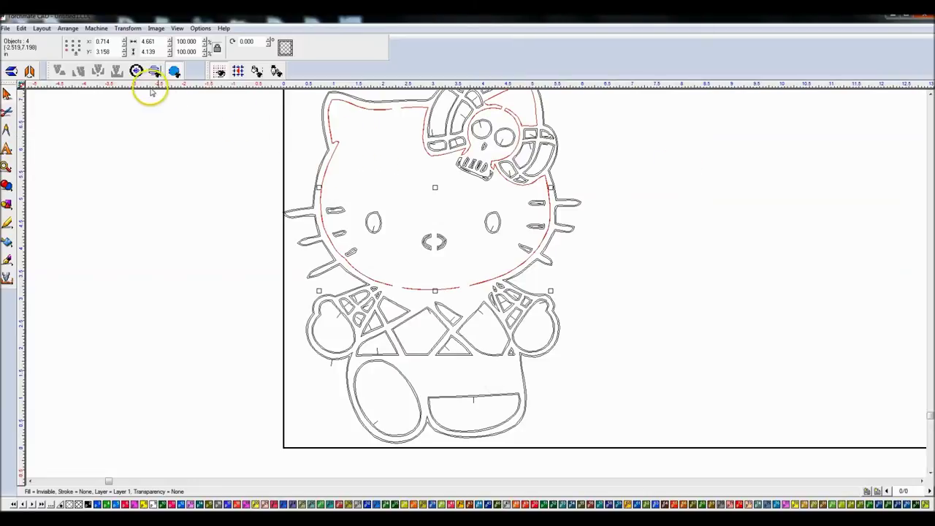
Step: Select all objects and open their cutting order with Start Sequence by List
click(21, 28)
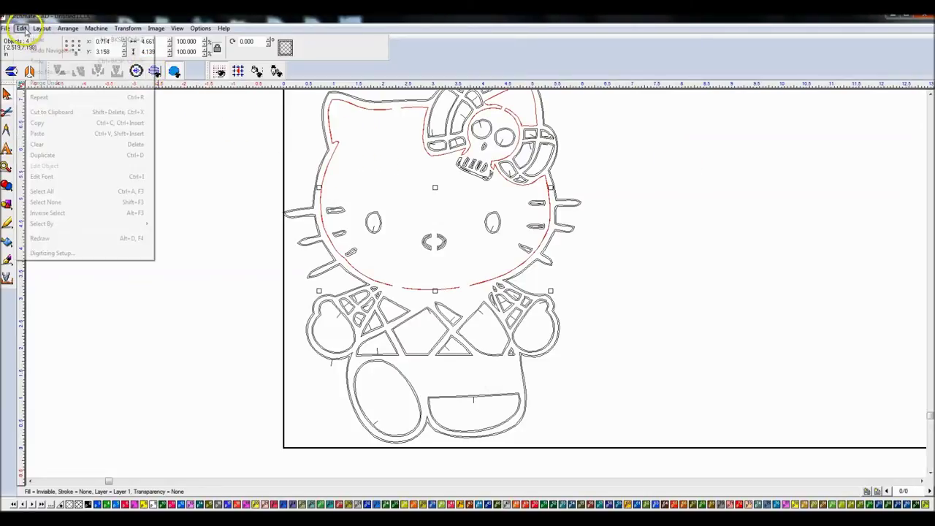
click(198, 176)
click(284, 238)
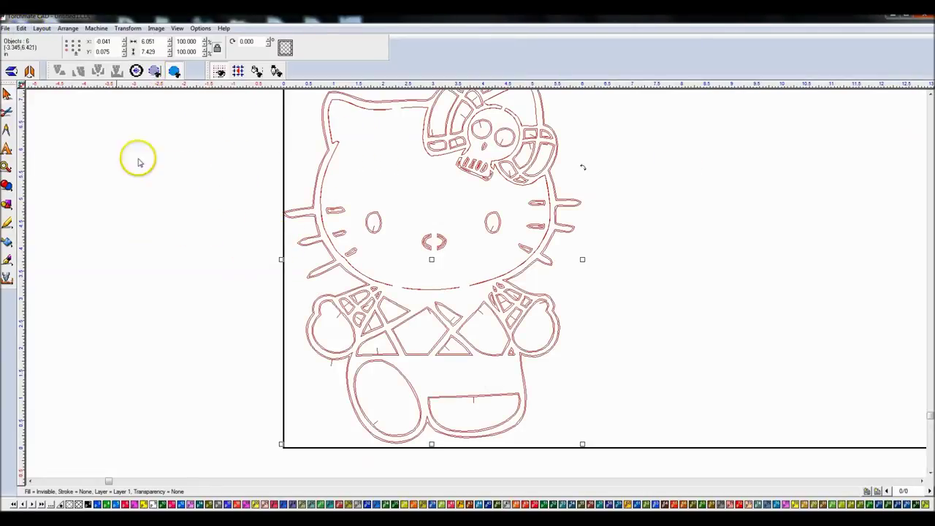
click(21, 27)
mouse_move(42, 28)
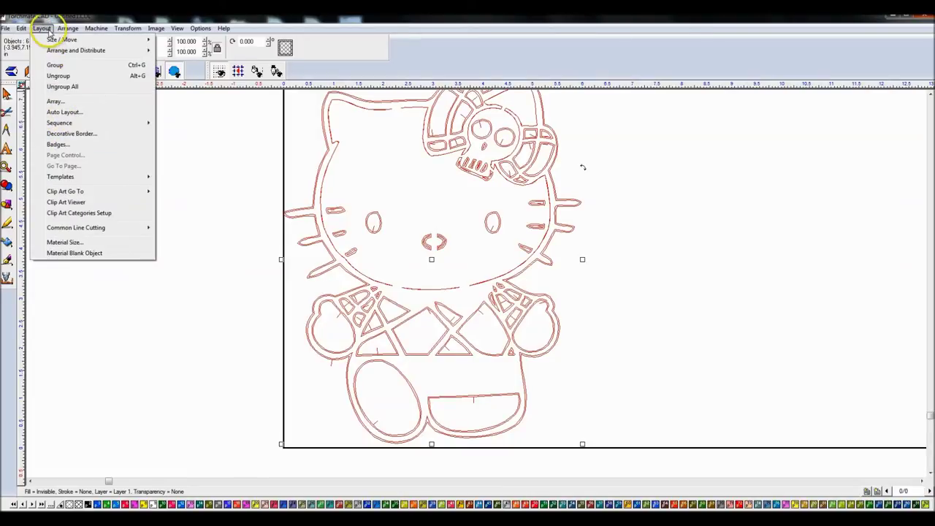
mouse_move(133, 124)
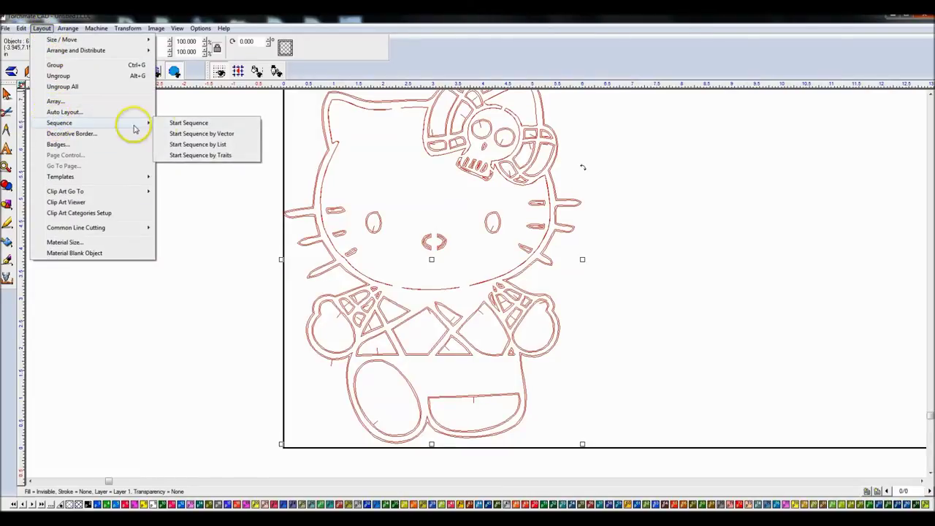
click(197, 145)
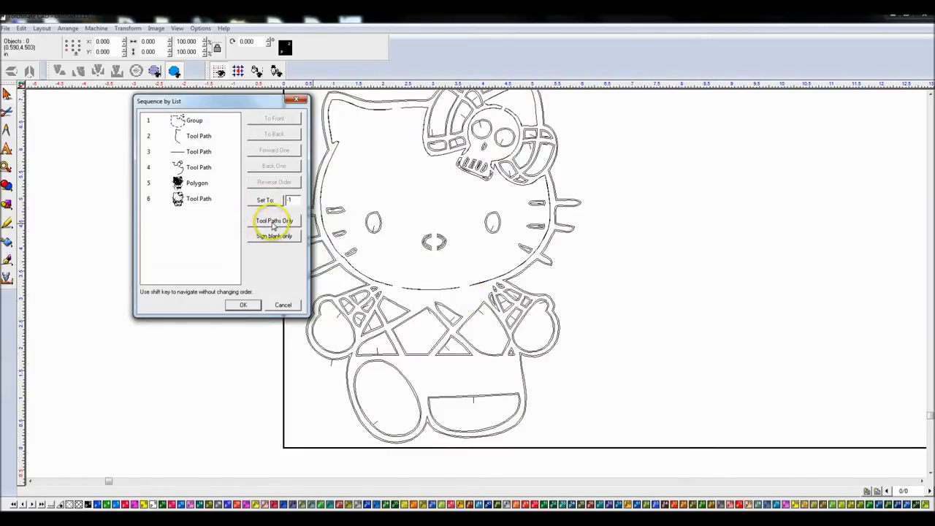
Step: Restrict the sequence list to tool paths, check the order of each one on the drawing, and accept the sequence
click(274, 221)
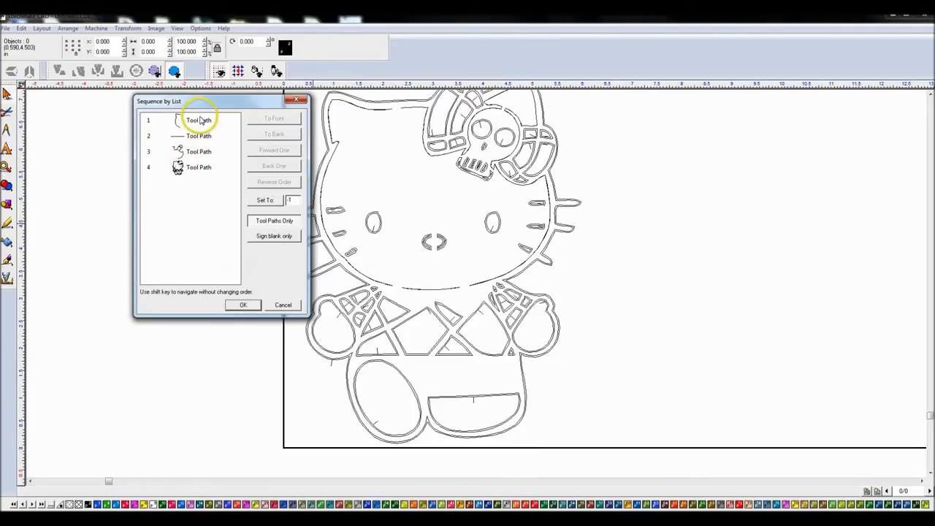
click(199, 120)
click(201, 137)
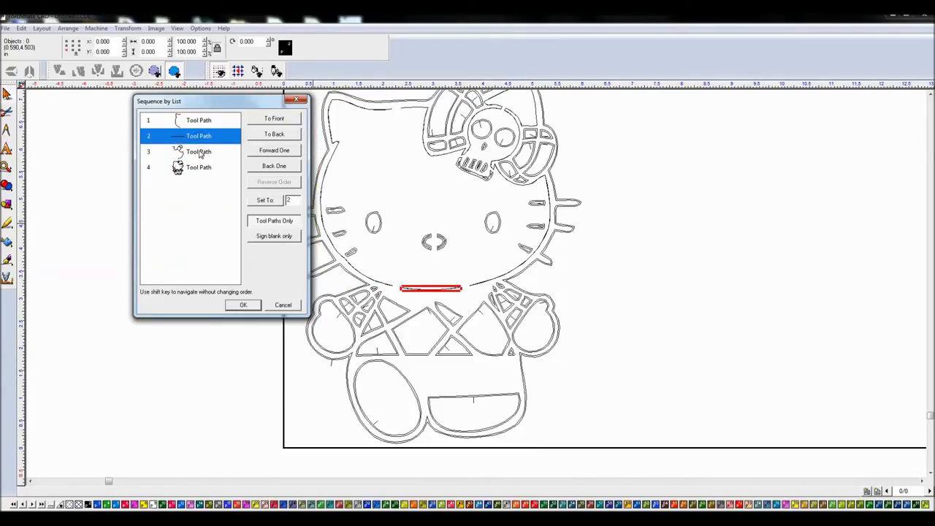
click(200, 153)
click(195, 170)
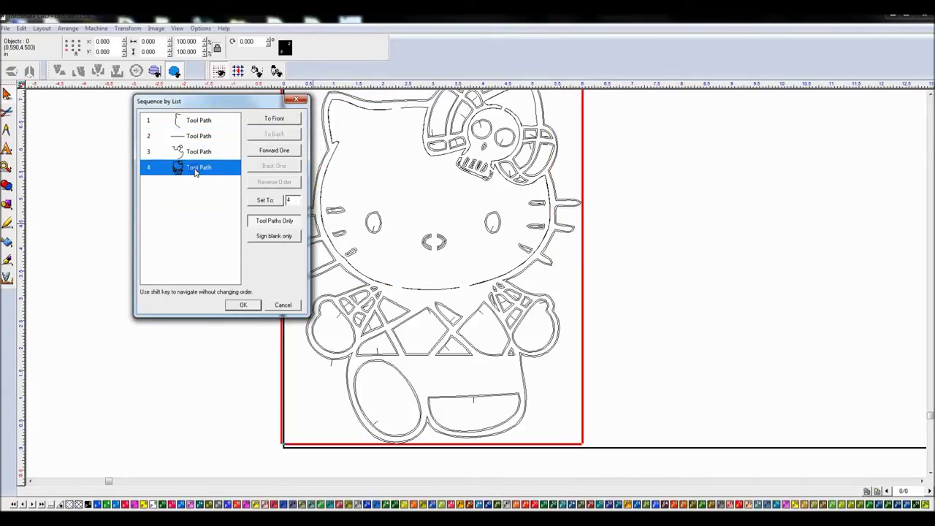
click(246, 304)
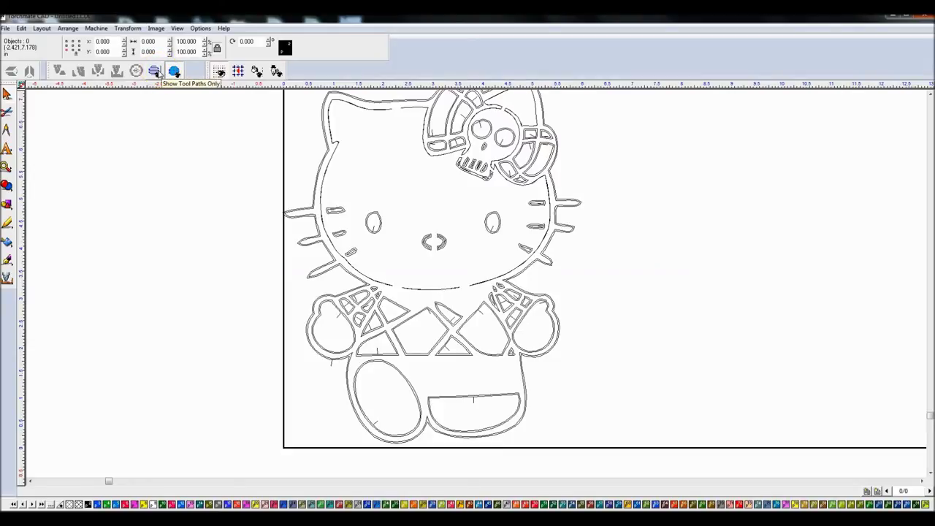
Step: Show only the tool paths and inspect the lead-ins on the body cutouts below the head
click(157, 72)
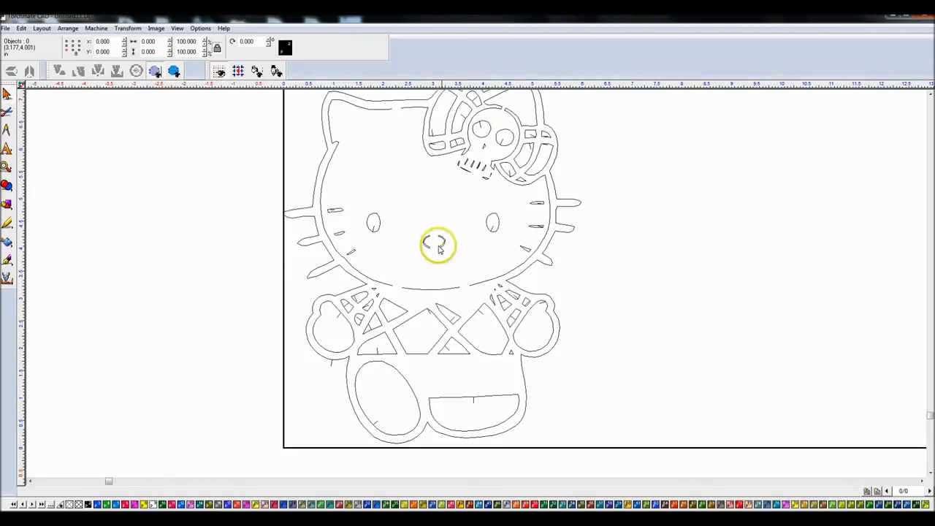
scroll(476, 276, up, 3)
scroll(474, 272, down, 2)
scroll(473, 272, down, 2)
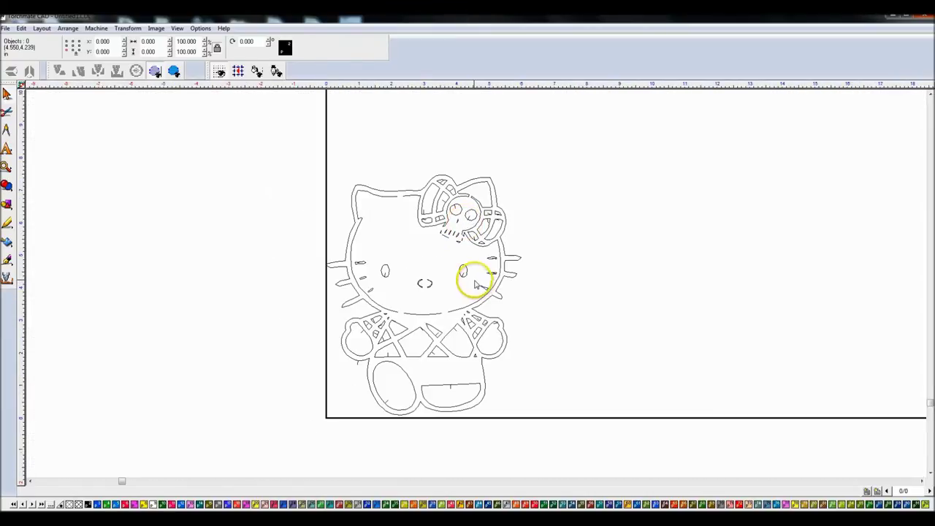
scroll(476, 275, up, 3)
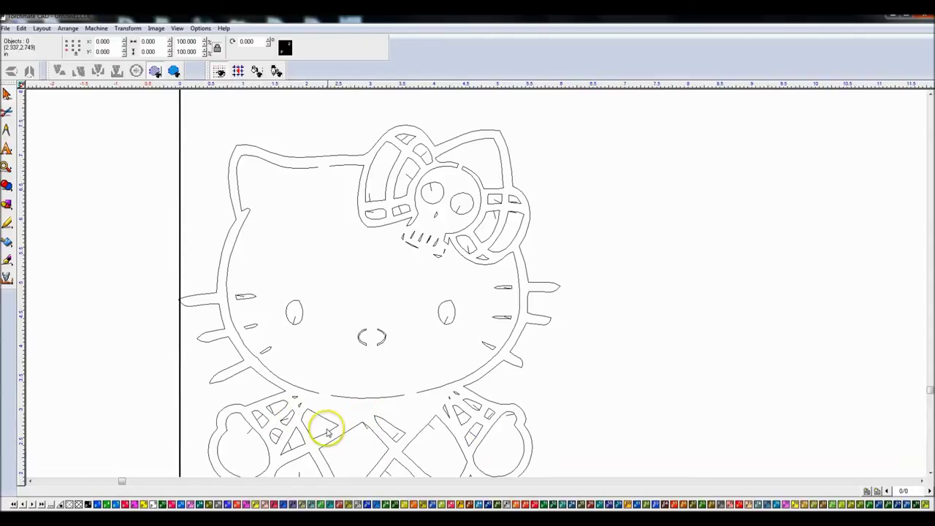
scroll(370, 434, up, 2)
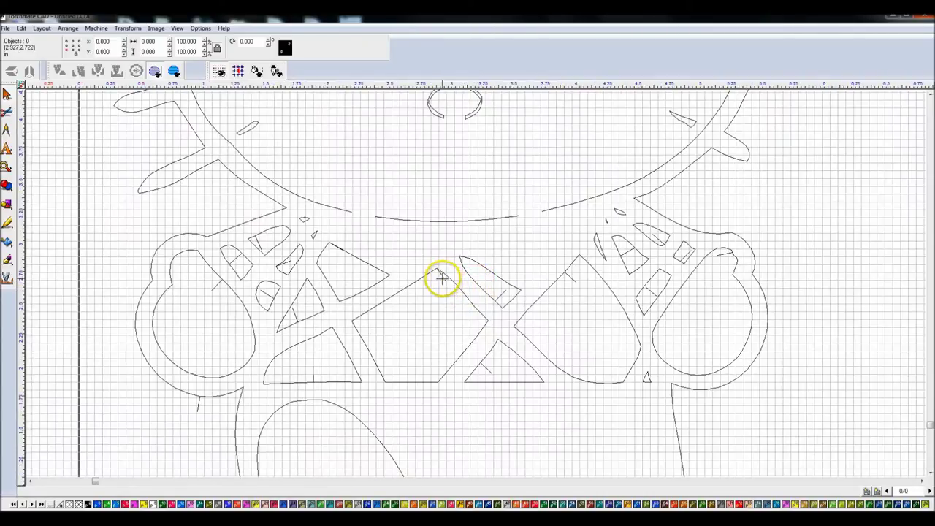
Step: Edit the tool path nodes, moving lead-in ends away from the cut edges in the central chest shape and left-hand sleeve cutouts
double_click(442, 279)
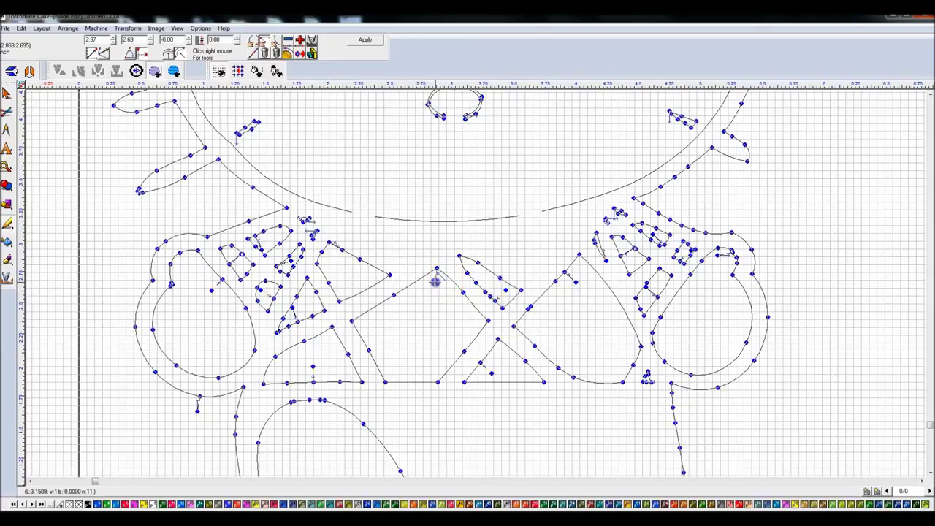
scroll(339, 254, up, 1)
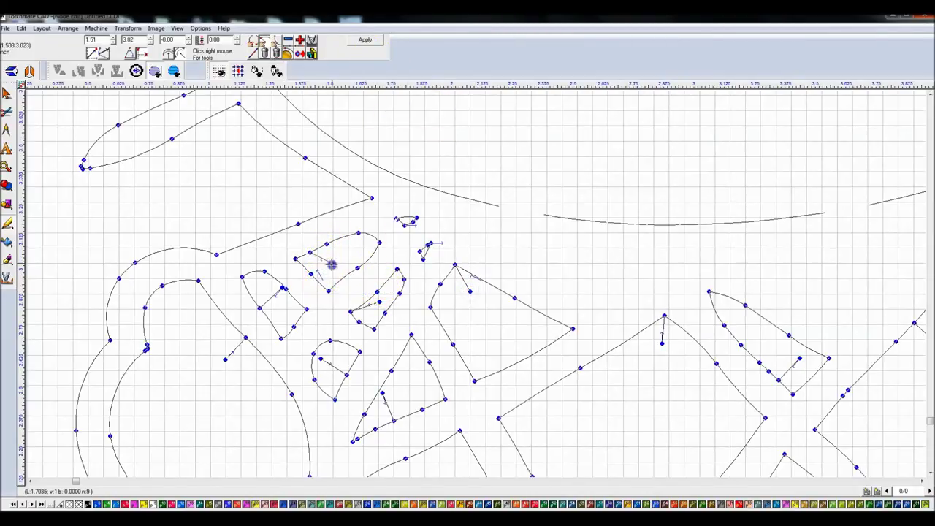
click(285, 288)
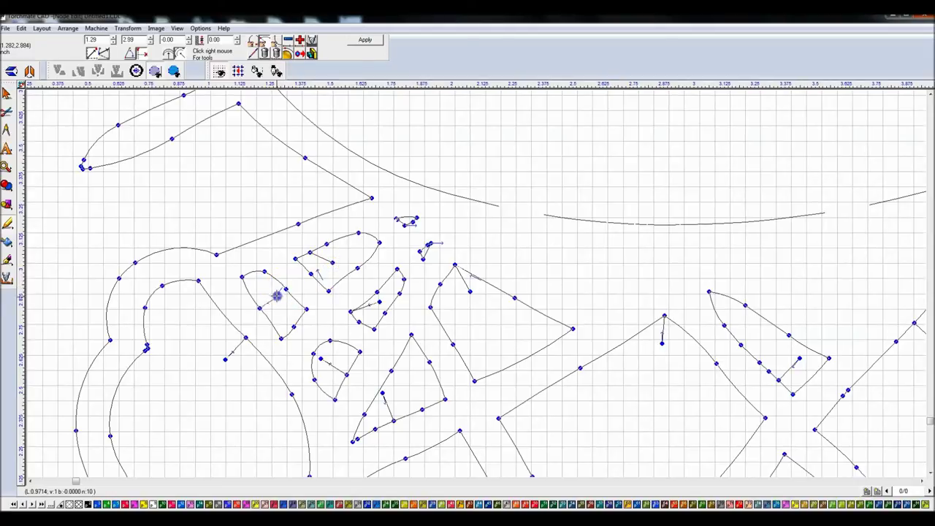
click(328, 371)
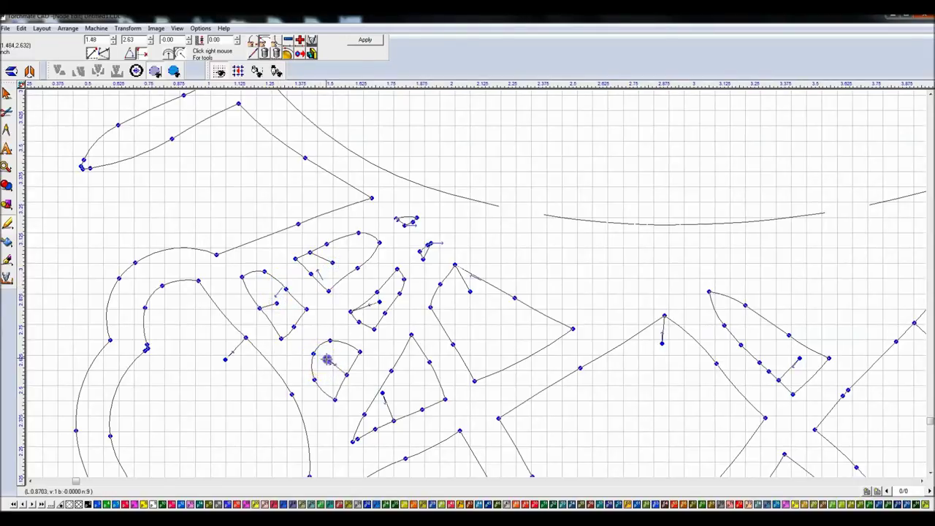
click(377, 302)
click(388, 394)
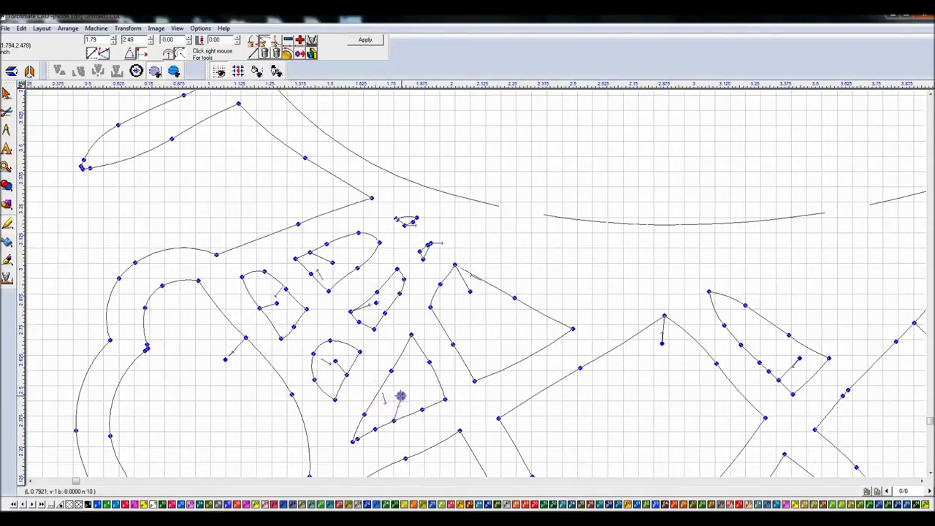
Step: Move the lead-in ends away from the cut edges in the large petal, small diamond and lower four-sided cutouts of the right-hand sleeve
scroll(475, 282, down, 3)
scroll(540, 313, up, 2)
scroll(476, 282, down, 3)
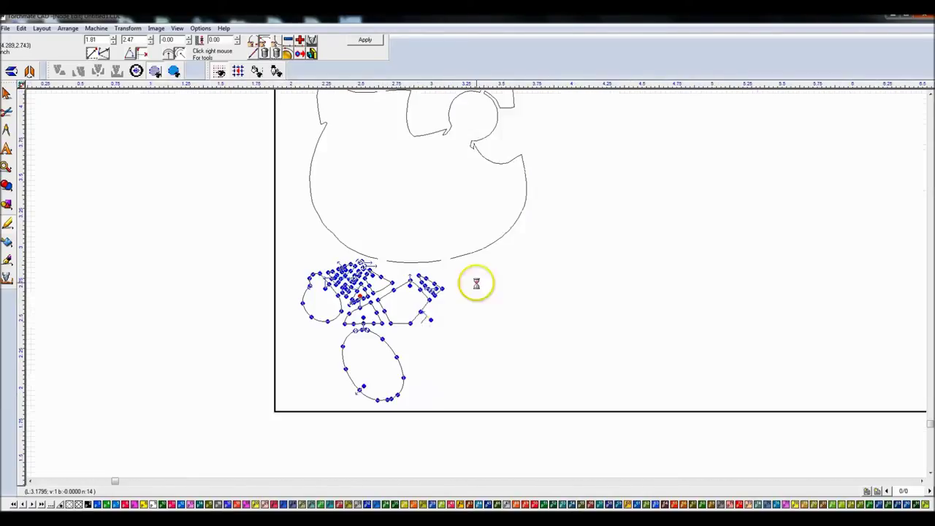
scroll(477, 283, up, 5)
scroll(476, 283, up, 2)
scroll(473, 283, up, 2)
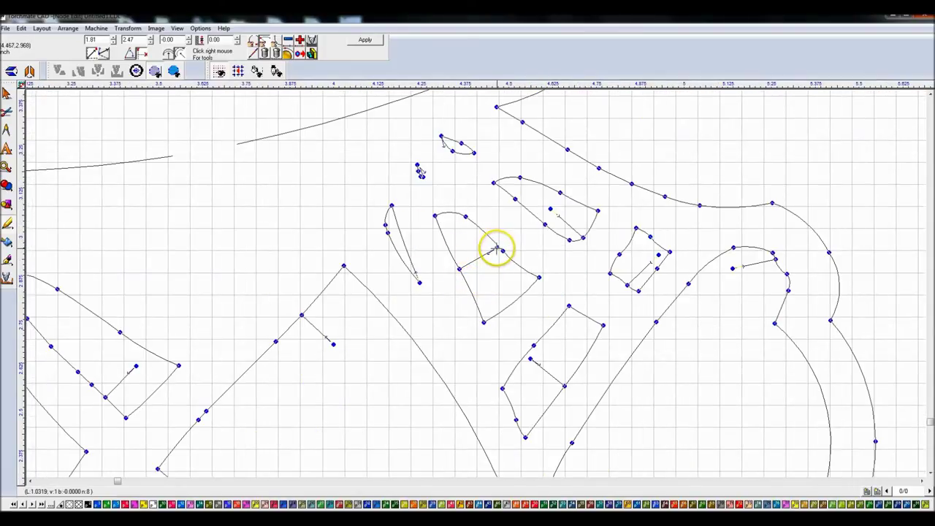
drag(549, 227, 553, 206)
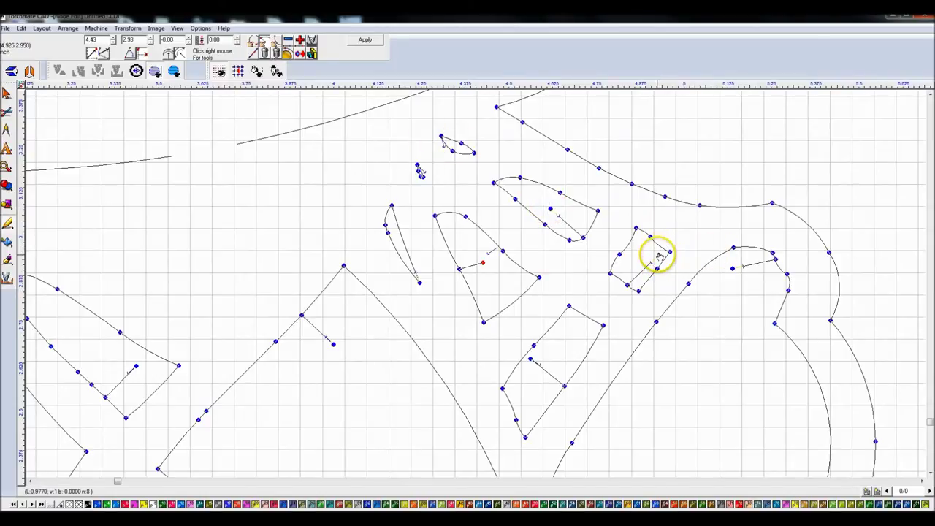
click(531, 359)
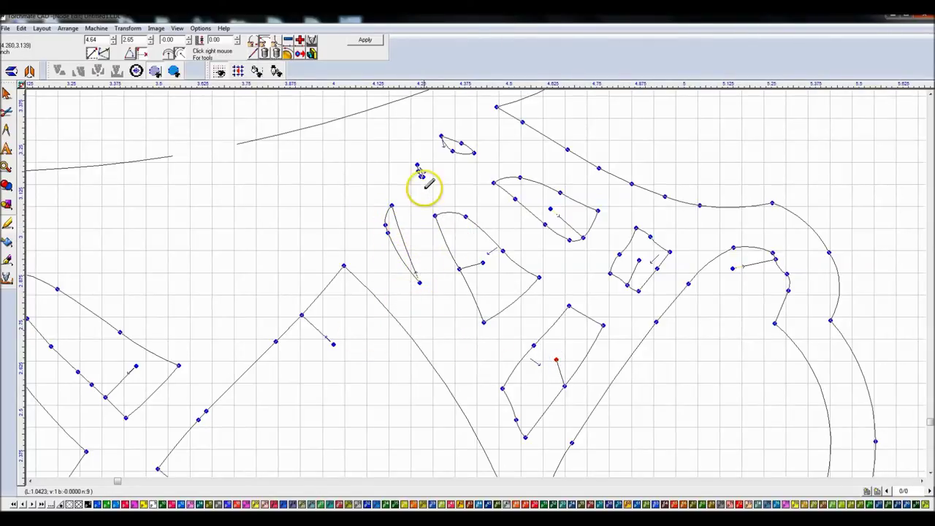
Step: Check the left-hand sleeve lead-ins and move the right-hand paw cutout's lead-in end away from its upper edge
scroll(428, 184, down, 3)
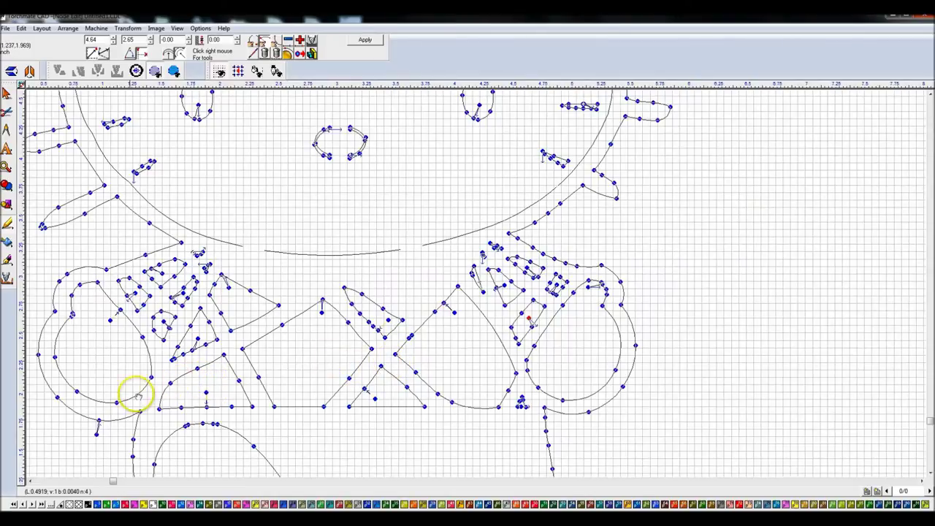
scroll(132, 312, up, 3)
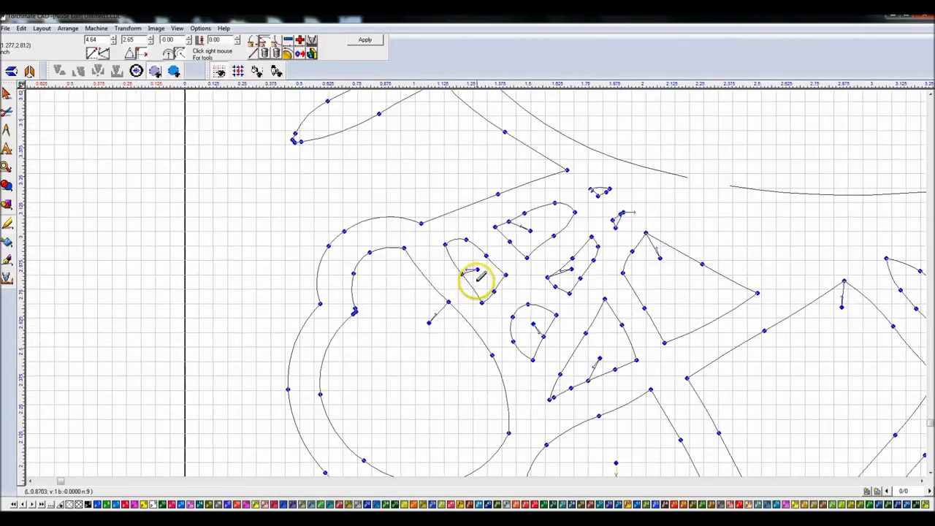
scroll(574, 188, down, 2)
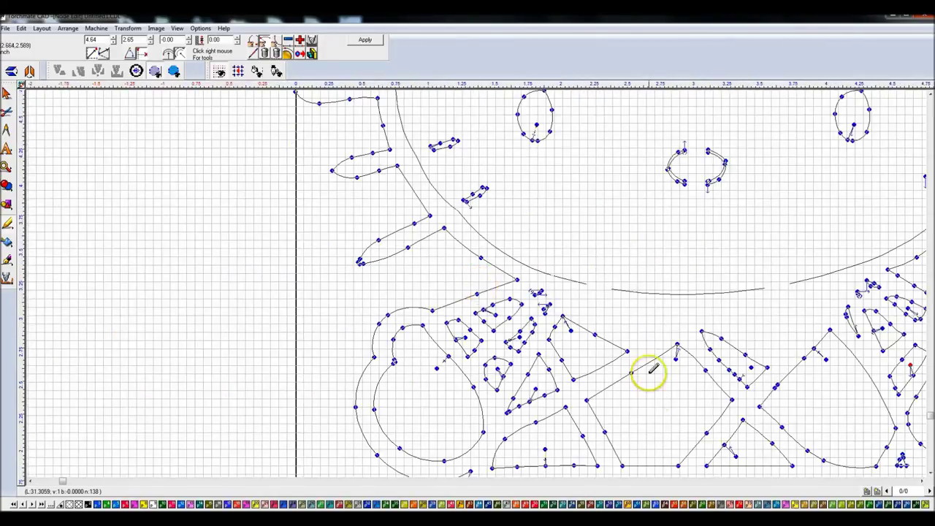
scroll(484, 277, down, 2)
scroll(476, 278, up, 2)
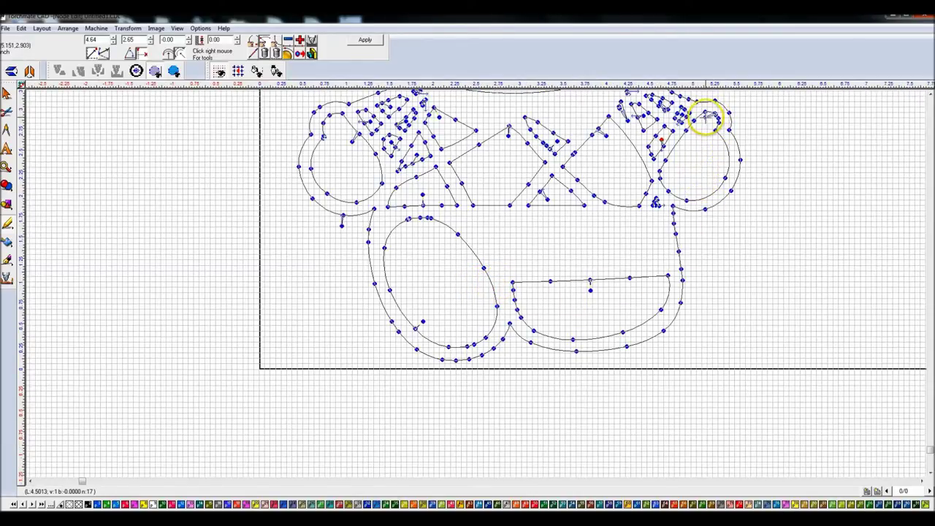
scroll(678, 113, up, 3)
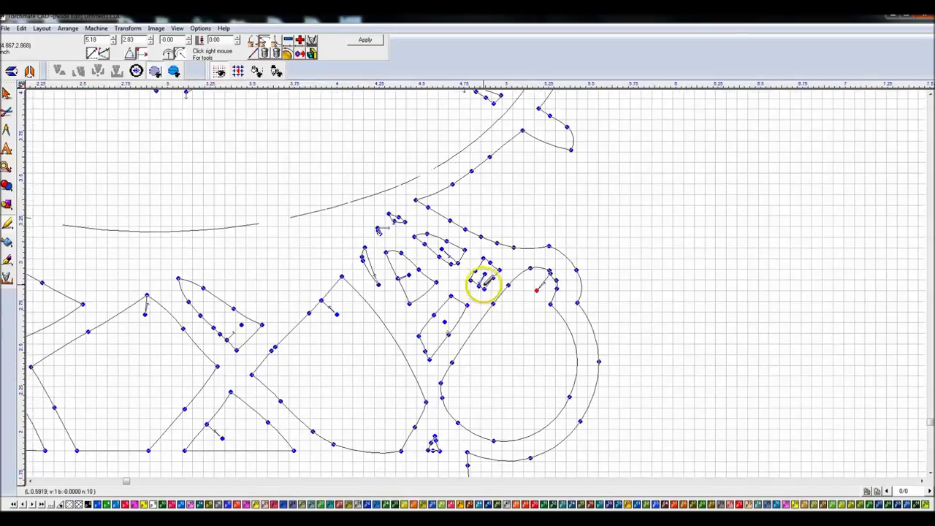
Step: Adjust the lead-in end inside the uppermost whisker slot on the left-hand side of the face
scroll(494, 209, down, 2)
scroll(476, 268, down, 2)
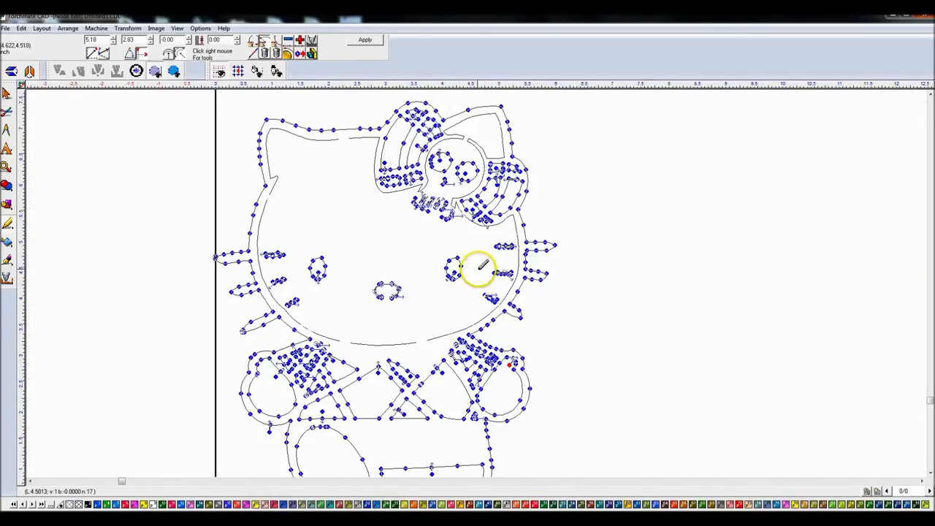
scroll(472, 267, up, 2)
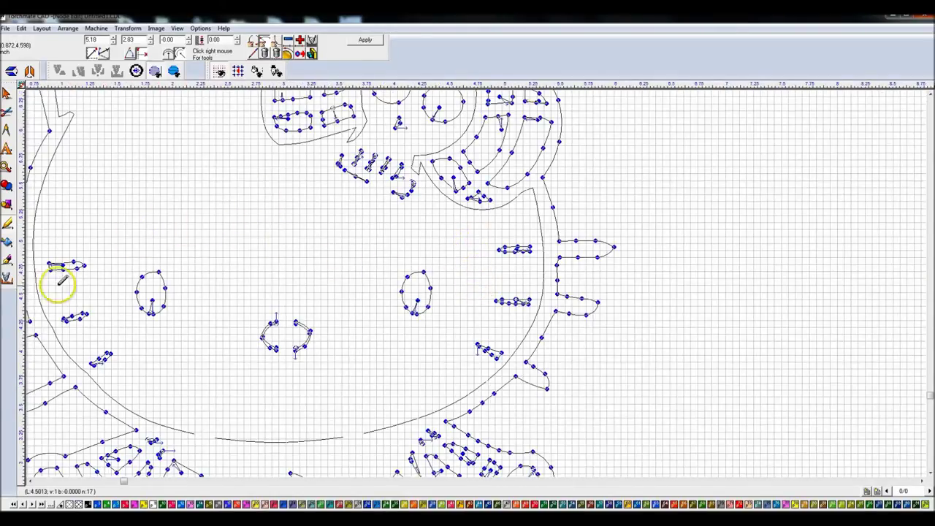
scroll(476, 280, up, 4)
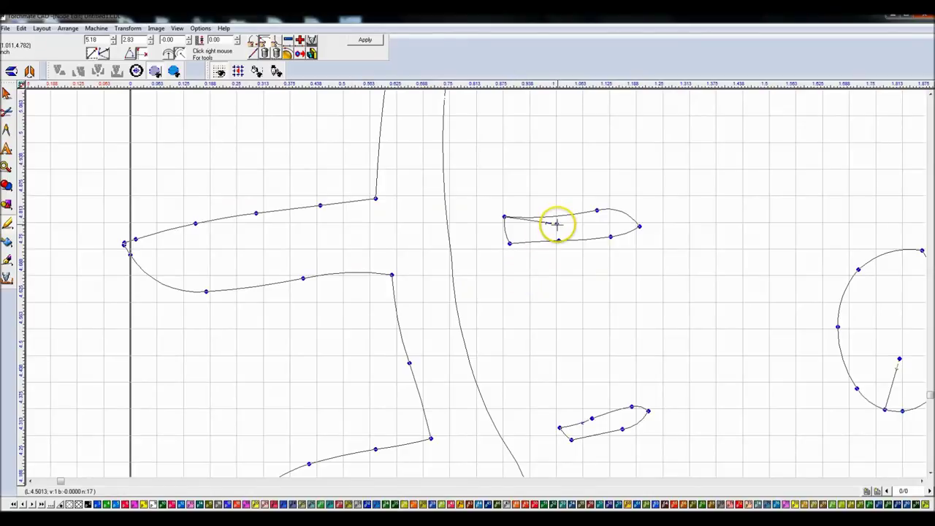
scroll(635, 285, down, 3)
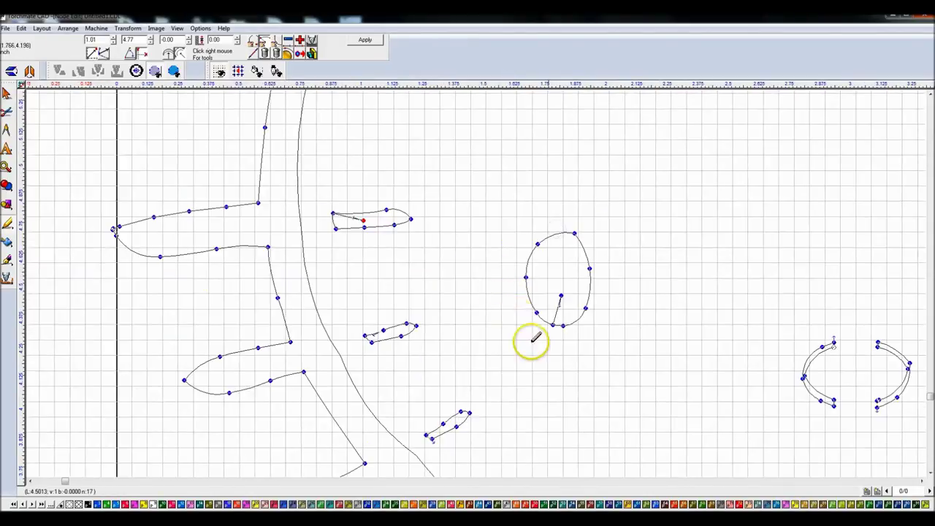
Step: Reposition the lead-in ends toward the middle of the upper and lower cutouts in the bow's left-hand loop
scroll(522, 211, up, 4)
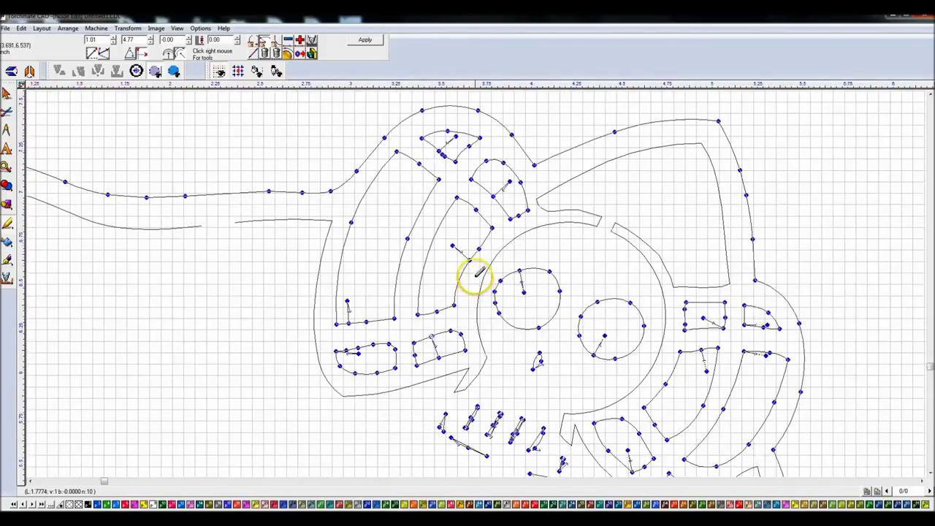
click(450, 142)
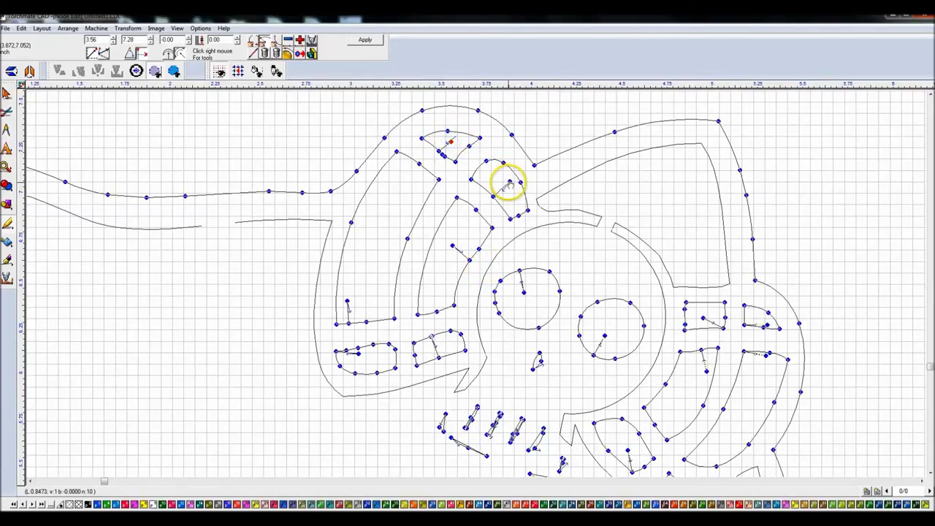
click(502, 187)
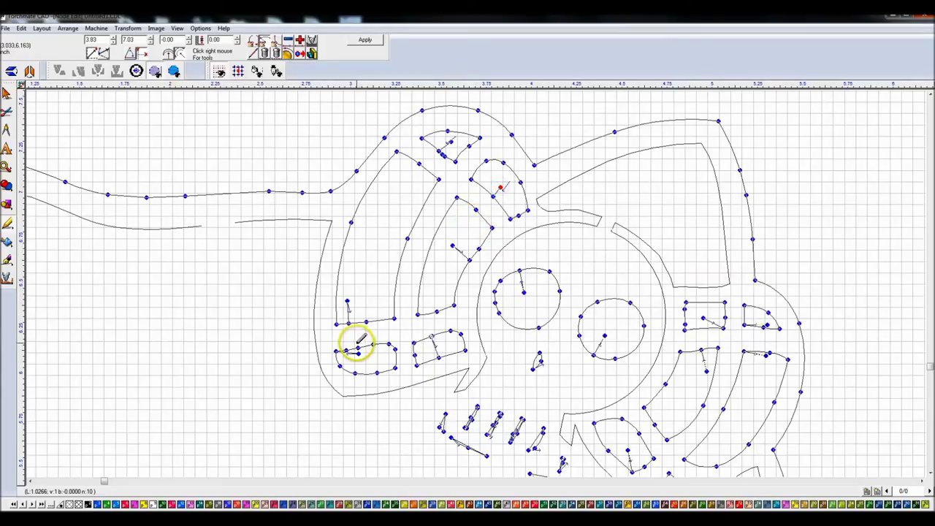
click(358, 301)
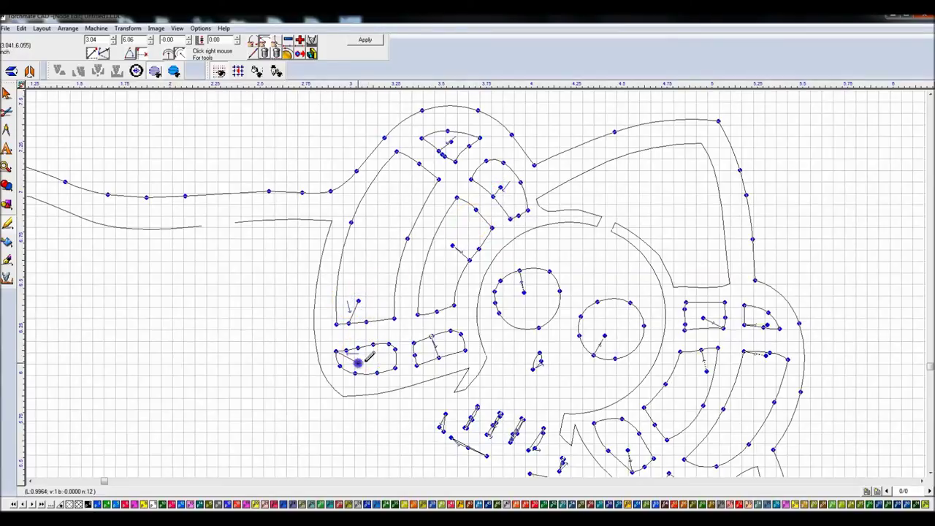
click(358, 363)
scroll(434, 341, up, 2)
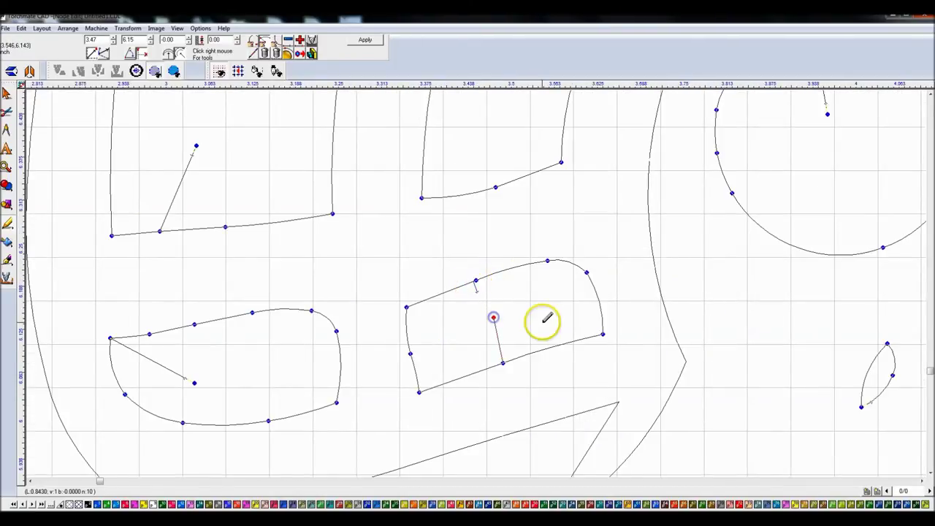
Step: Move the lead-in ends clear of the edges in the two long curved cutouts and the quarter-round cutout of the bow's right-hand loop
scroll(547, 318, down, 2)
scroll(705, 313, up, 2)
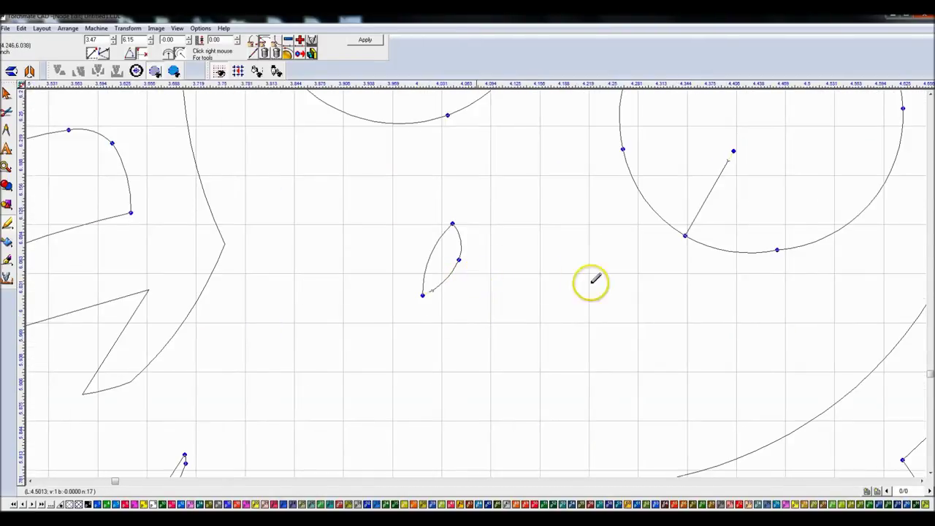
scroll(590, 282, down, 2)
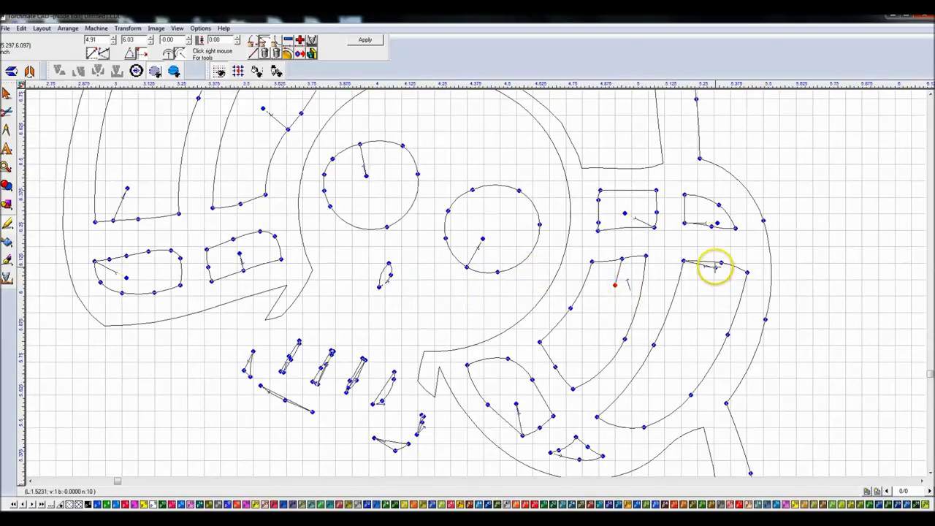
scroll(709, 219, up, 4)
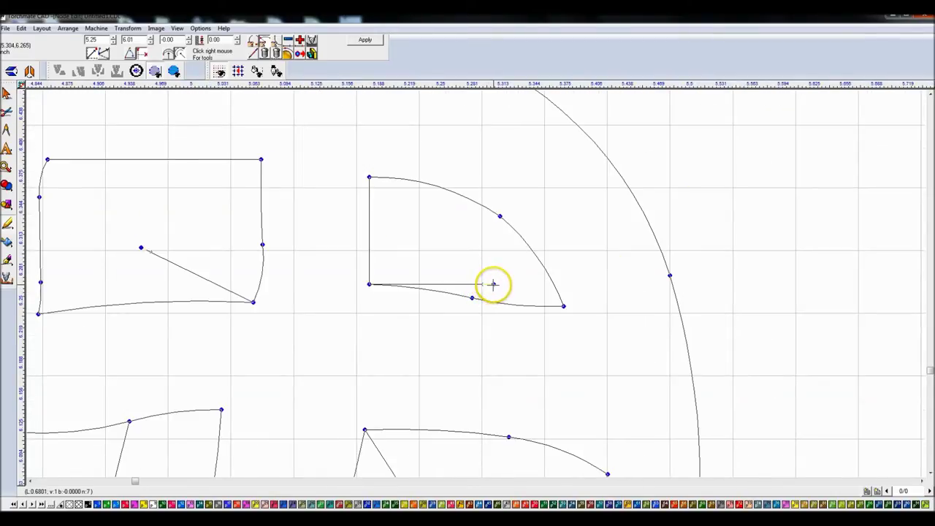
drag(494, 284, 476, 263)
scroll(447, 233, down, 5)
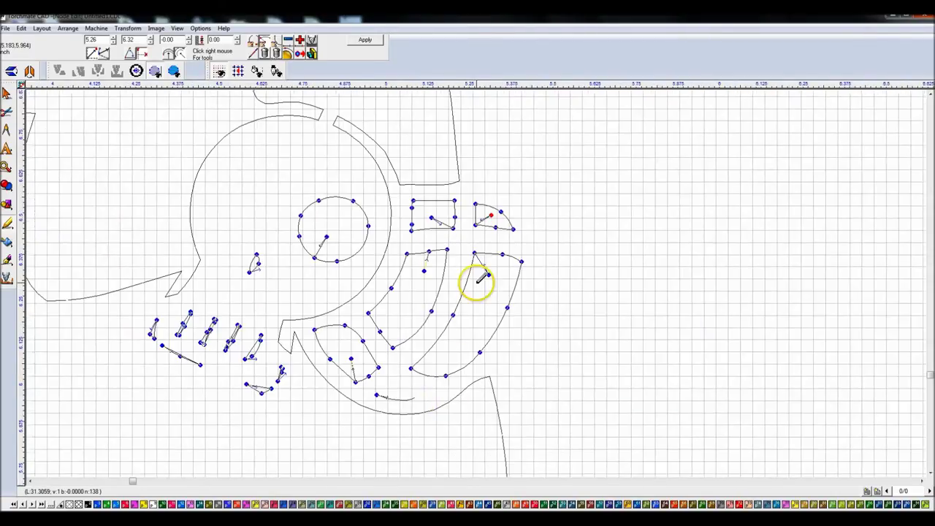
Step: Check the lower bow cutouts and shorten the lead-ins inside the two narrow middle teeth of the skull
scroll(475, 278, up, 1)
scroll(393, 381, up, 2)
scroll(477, 279, up, 2)
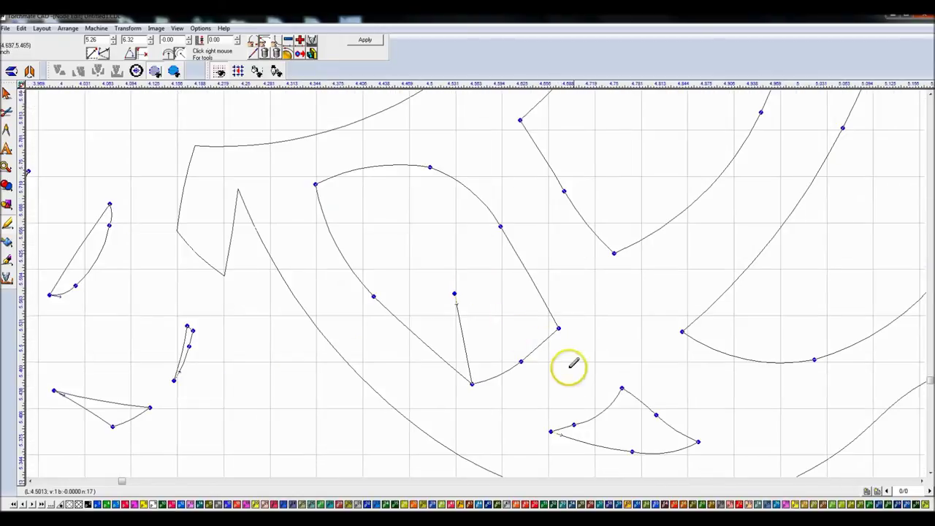
scroll(476, 284, down, 2)
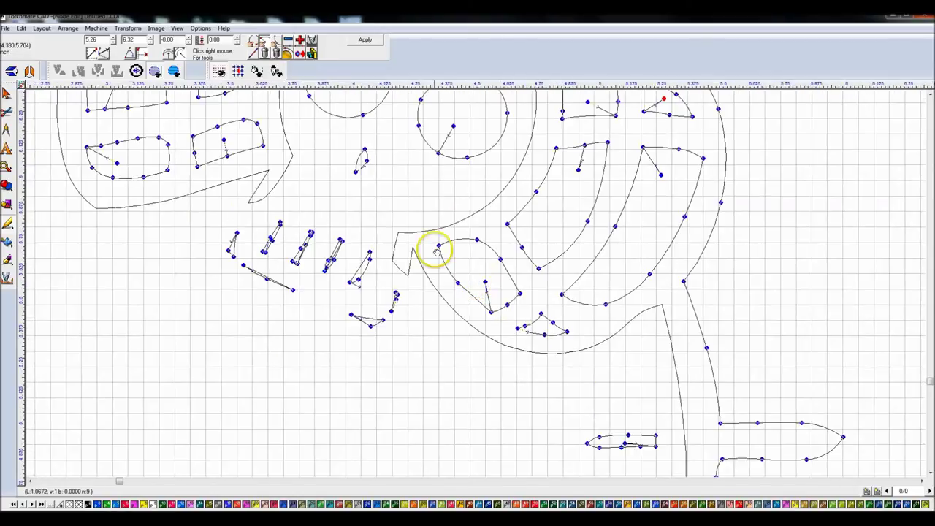
scroll(476, 282, up, 3)
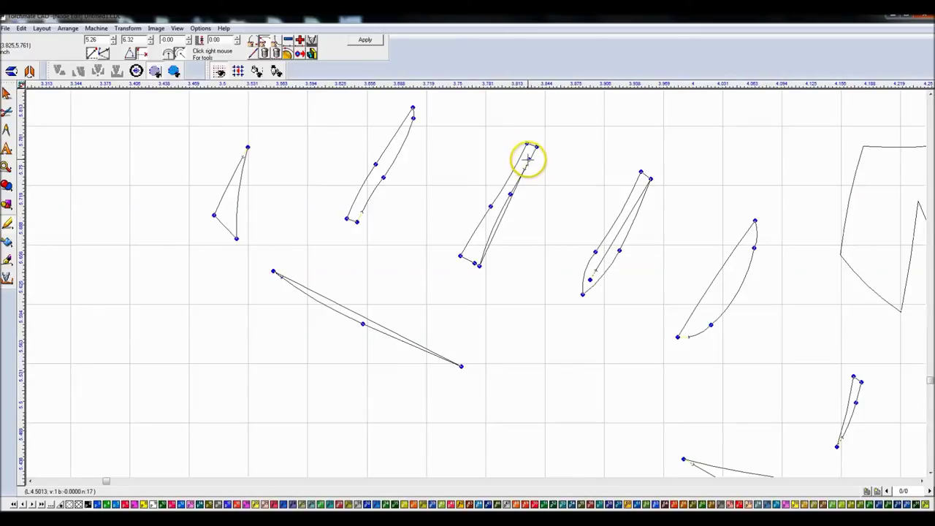
click(591, 277)
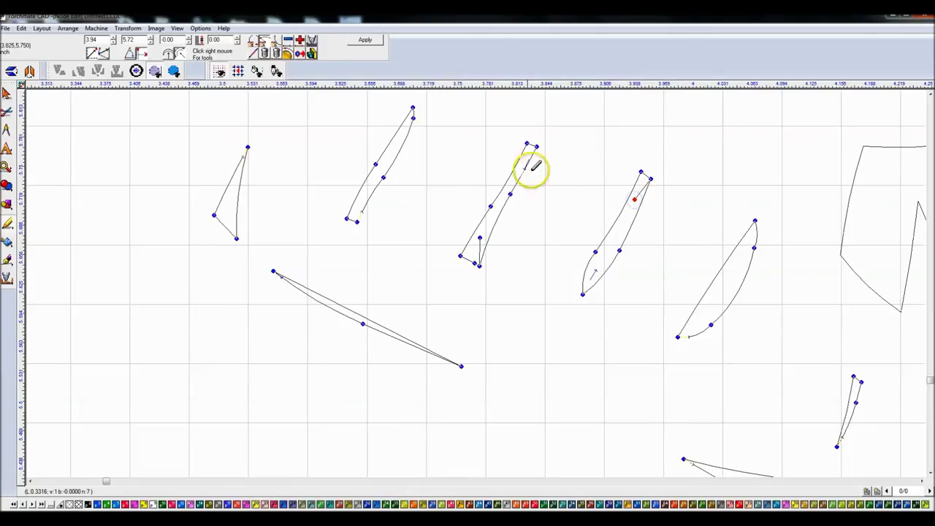
Step: Apply the lead-in node edits and leave node editing with nothing selected
scroll(474, 277, down, 5)
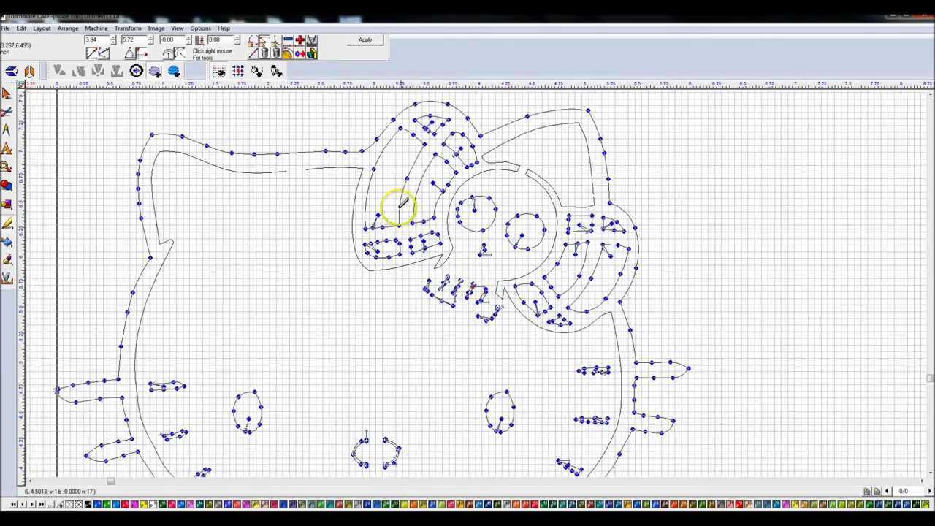
click(365, 39)
click(729, 284)
scroll(476, 282, down, 4)
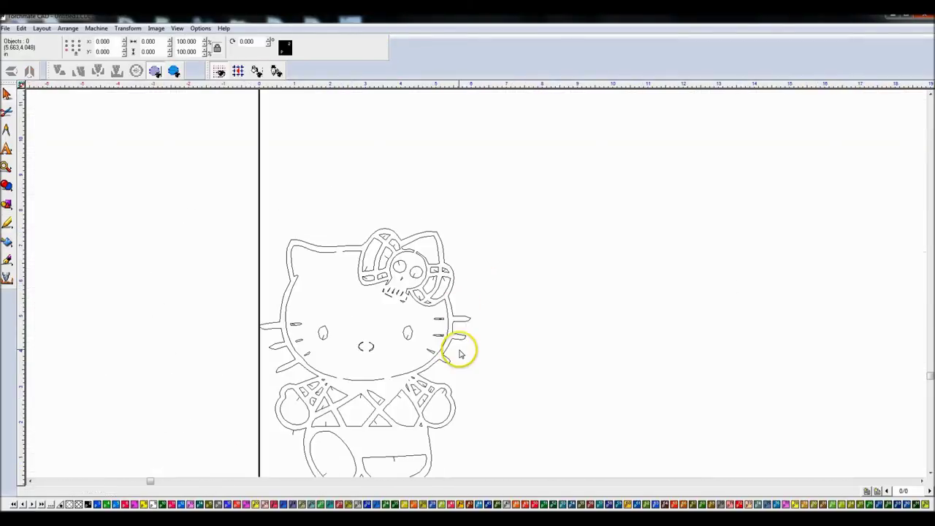
scroll(446, 359, up, 2)
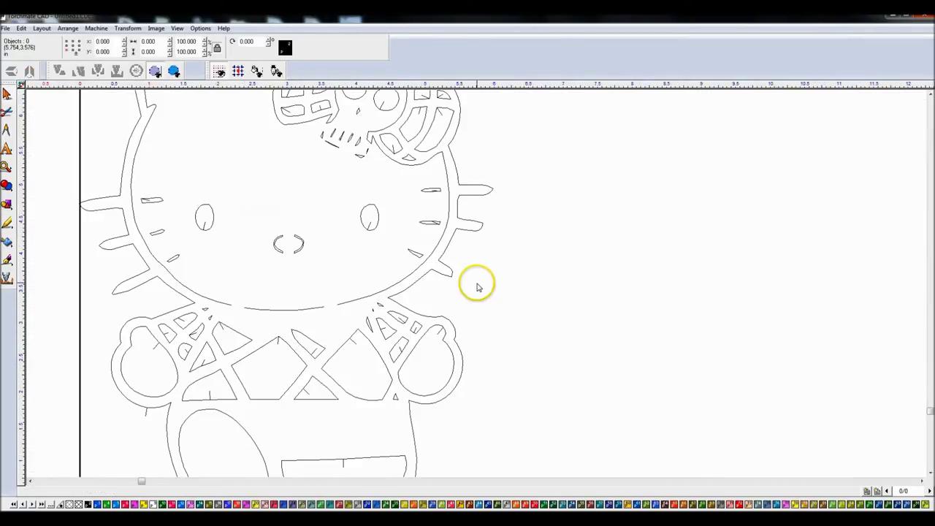
Step: Save the drawing to the Desktop as a CADlink Drawing named hello_kitty_TM
click(6, 28)
click(28, 100)
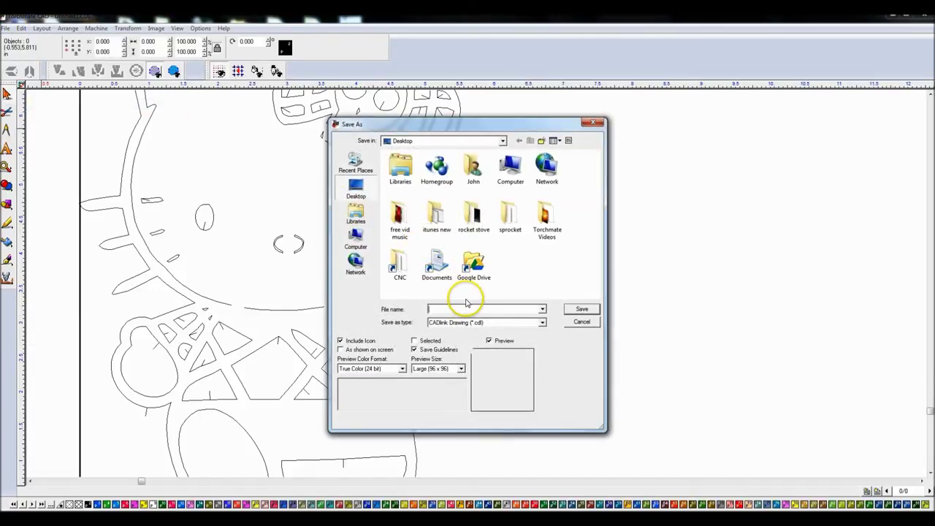
text(hello_kitty_TM)
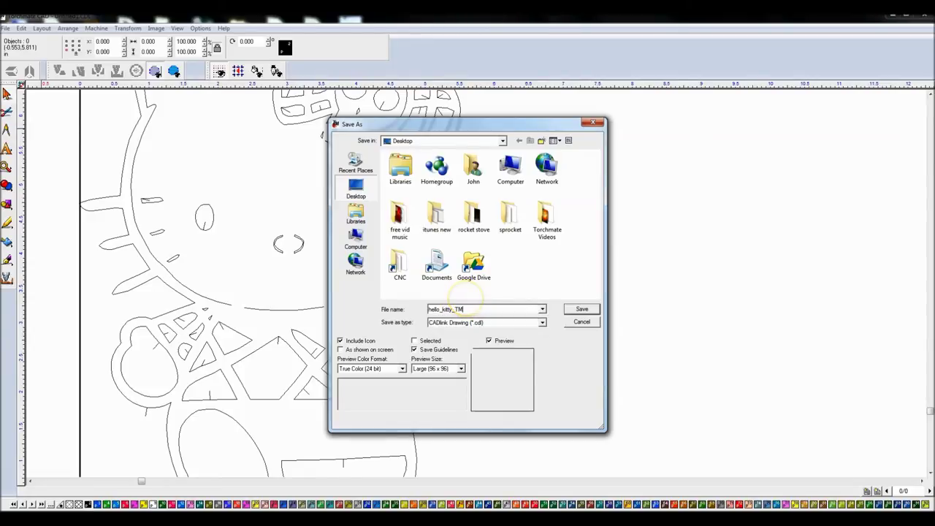
click(596, 308)
Step: Export only the tool paths to the Desktop as a DXF(Polyarc) file named hello_kitty_TM
click(6, 28)
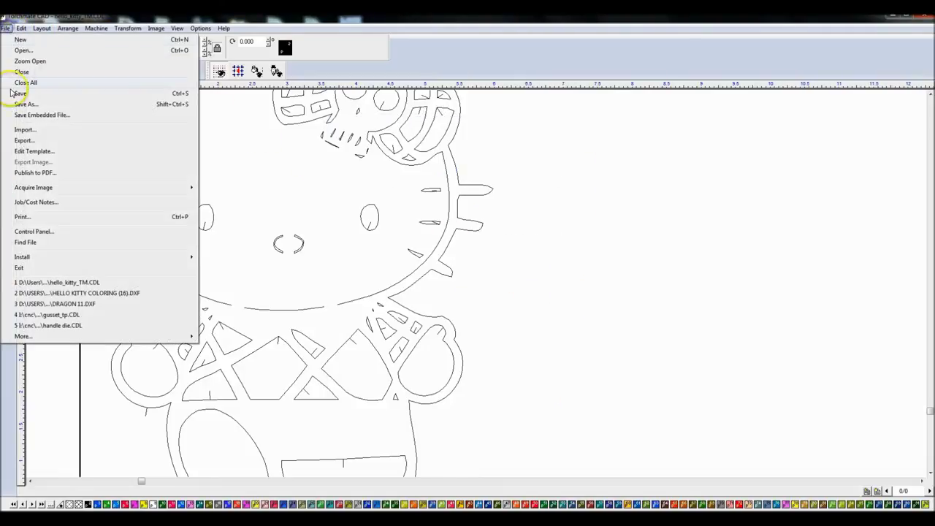
click(26, 140)
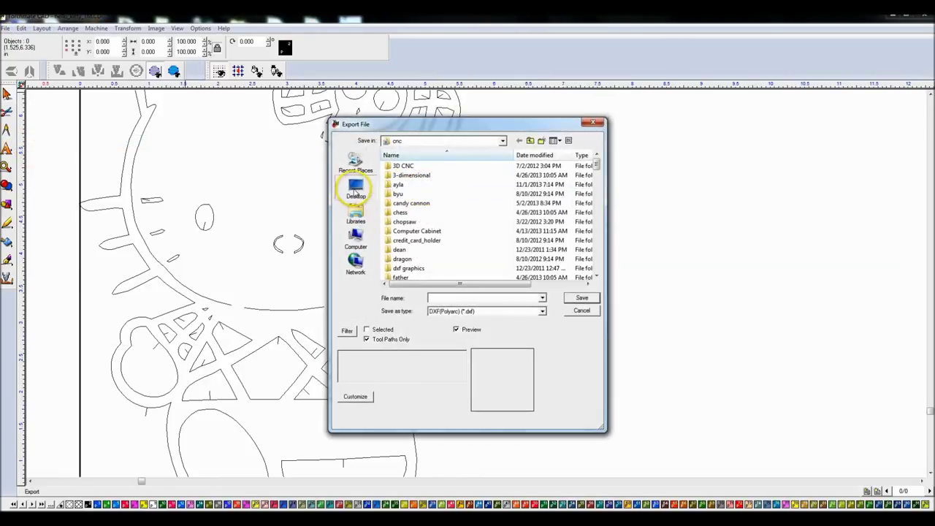
click(356, 189)
click(443, 299)
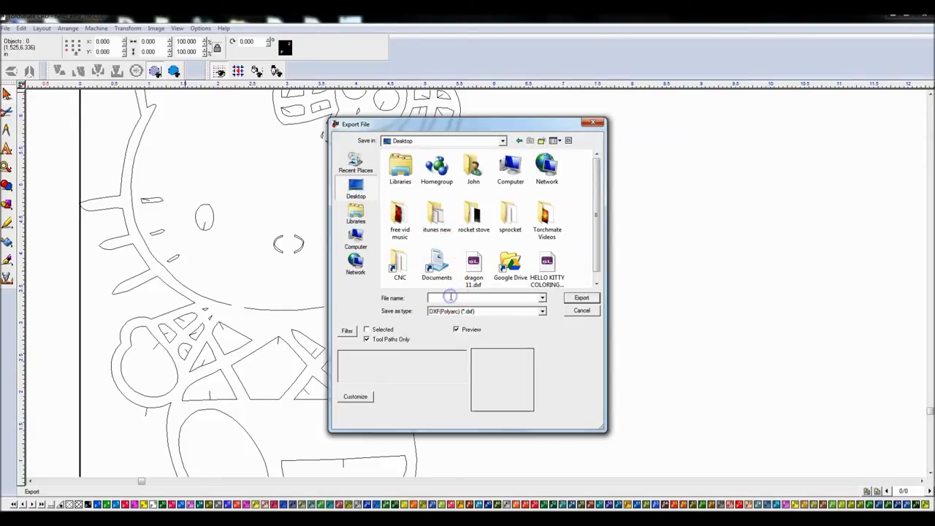
key(Down)
key(Down)
key(Down)
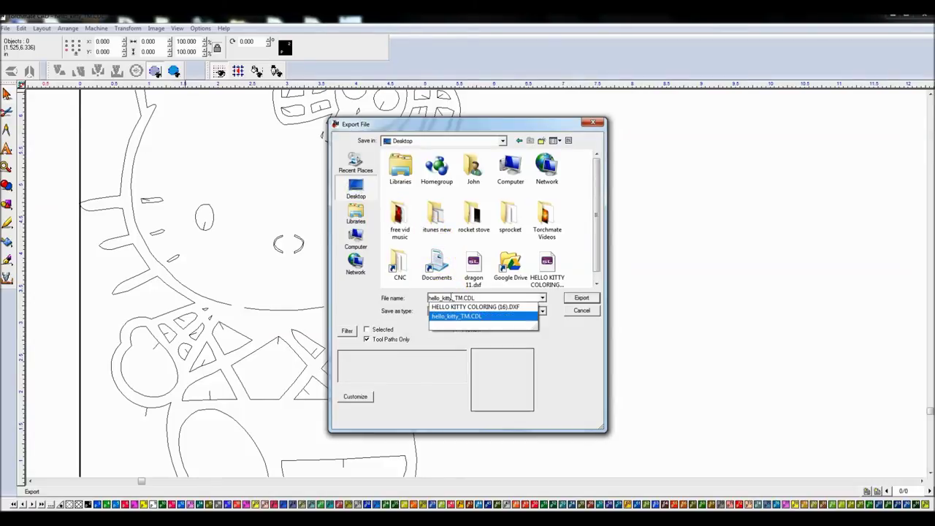
key(BackSpace)
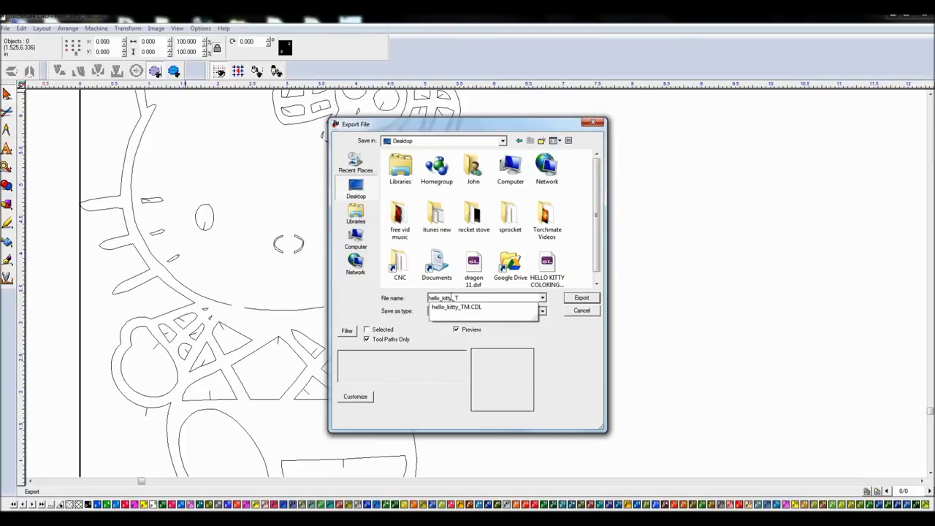
click(581, 298)
Step: Switch to the Torchmate control program and import hello_kitty_TM.dxf as G-code file hello_kitty_TM.fgc, keeping the offered import settings
click(894, 18)
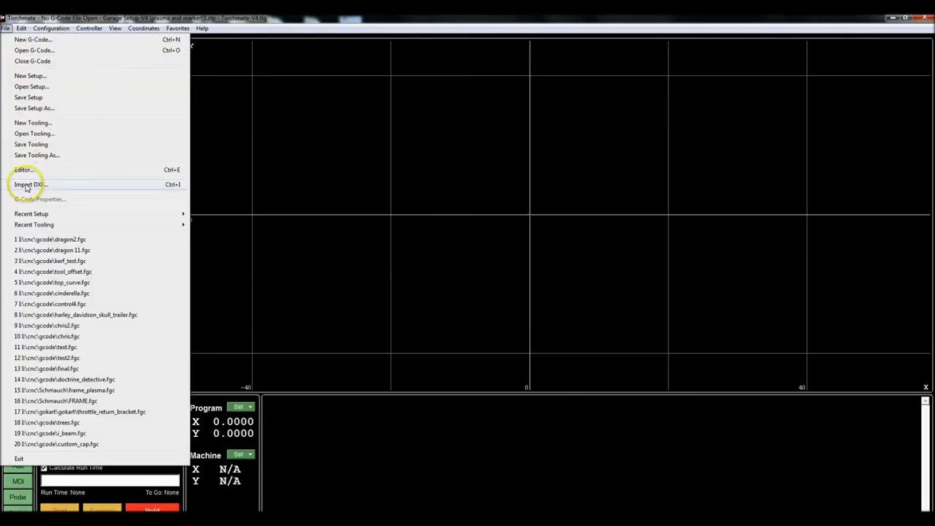
click(27, 185)
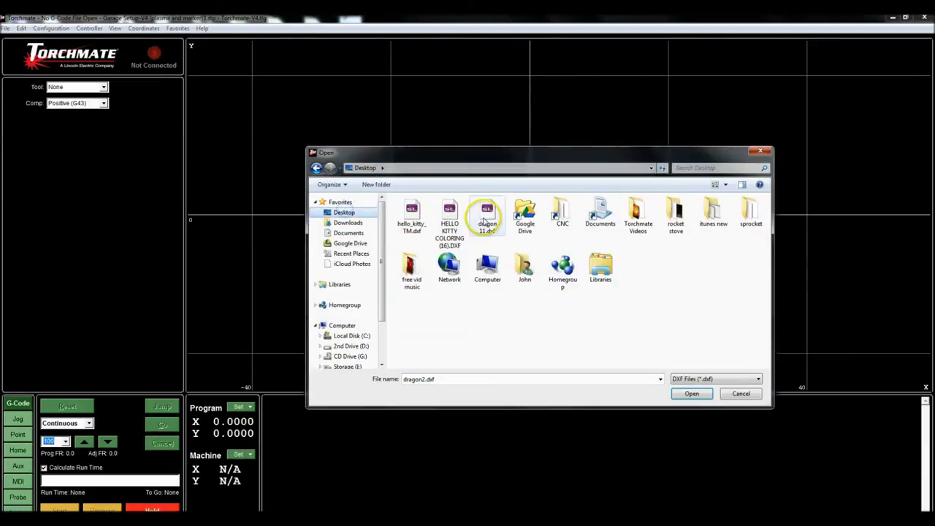
click(411, 215)
click(692, 393)
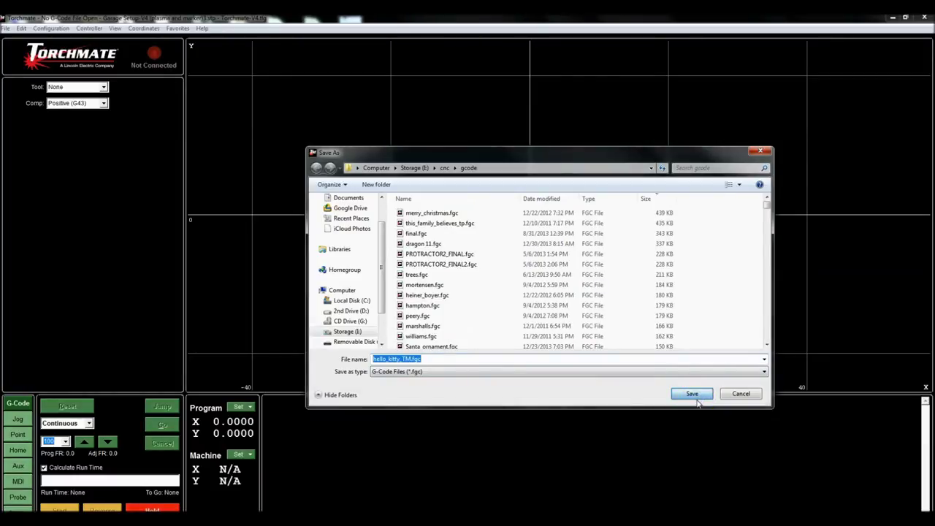
click(693, 394)
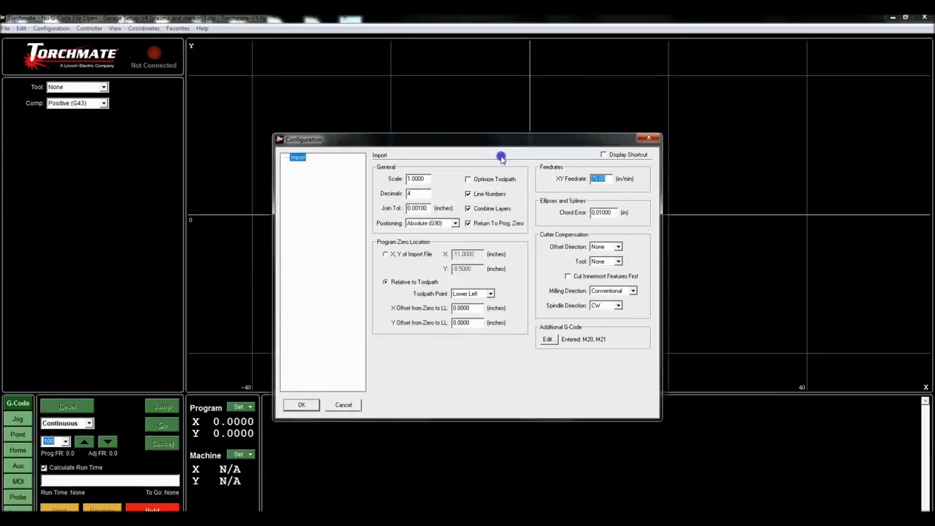
click(299, 404)
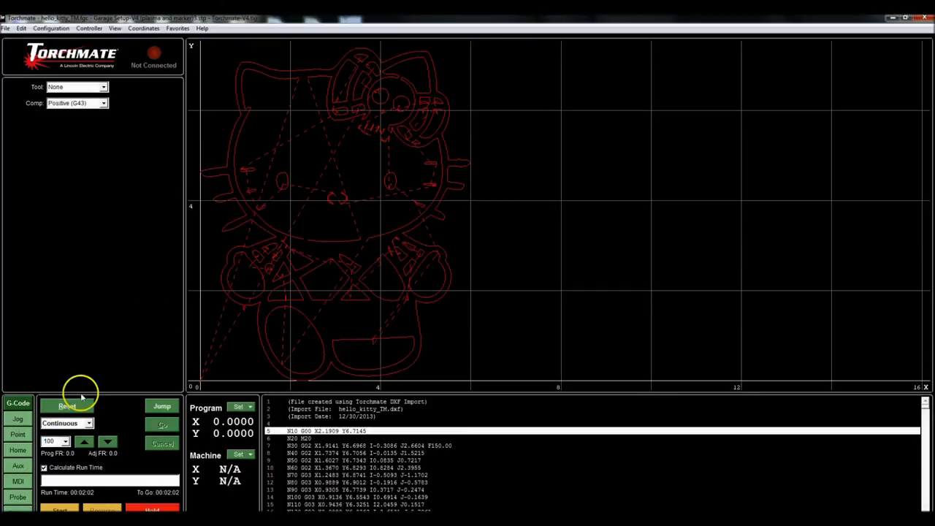
Step: Try to run the program without a tool, select tool #1 - Plasma, and accept resetting the G-code program
click(61, 509)
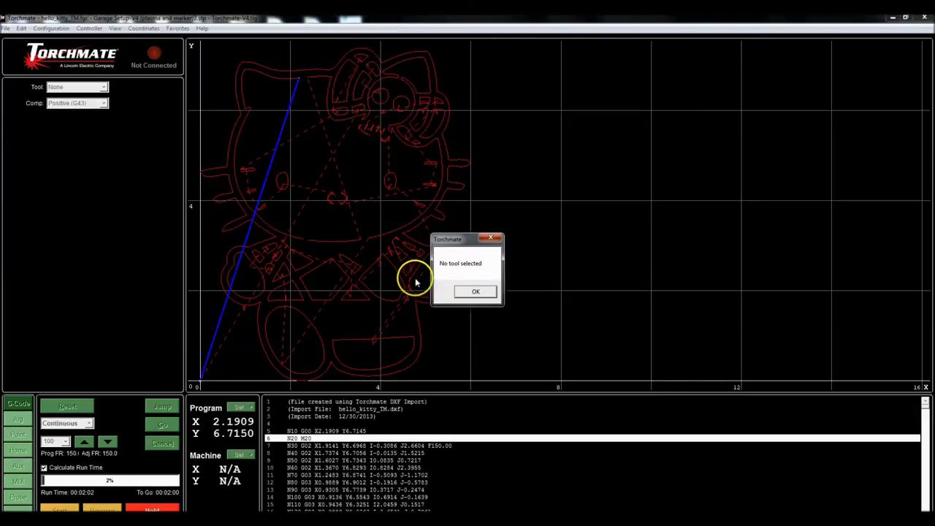
click(476, 292)
click(102, 87)
click(99, 106)
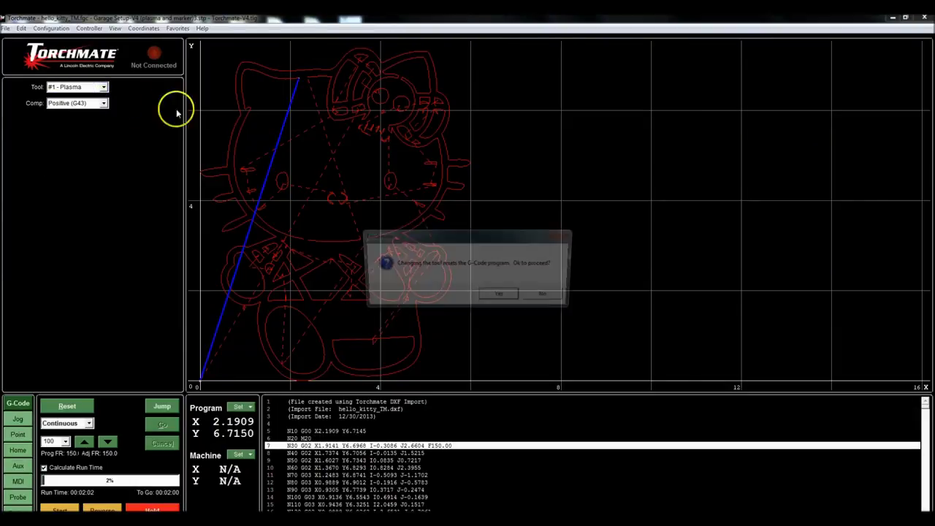
click(508, 299)
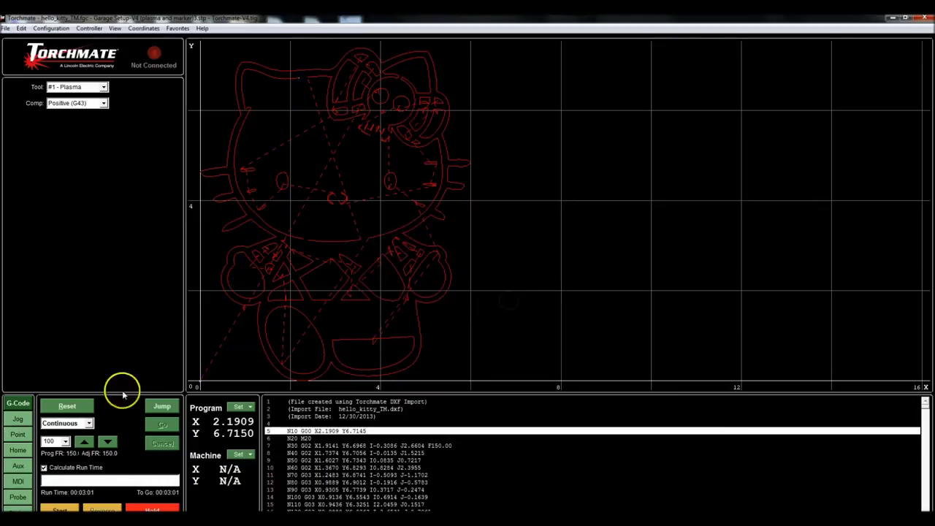
Step: Run the G-code program with the plasma tool to watch the cutting sequence, and stop it partway through
click(60, 509)
click(485, 293)
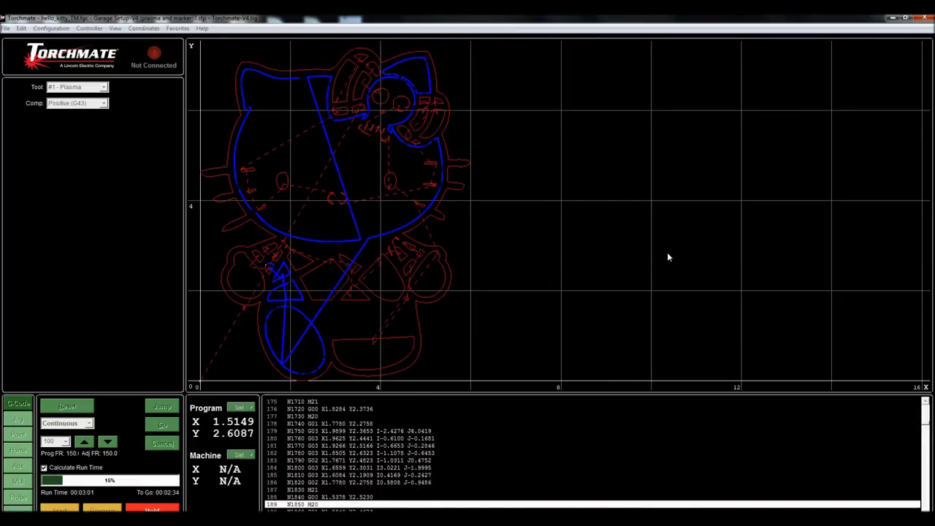
click(645, 254)
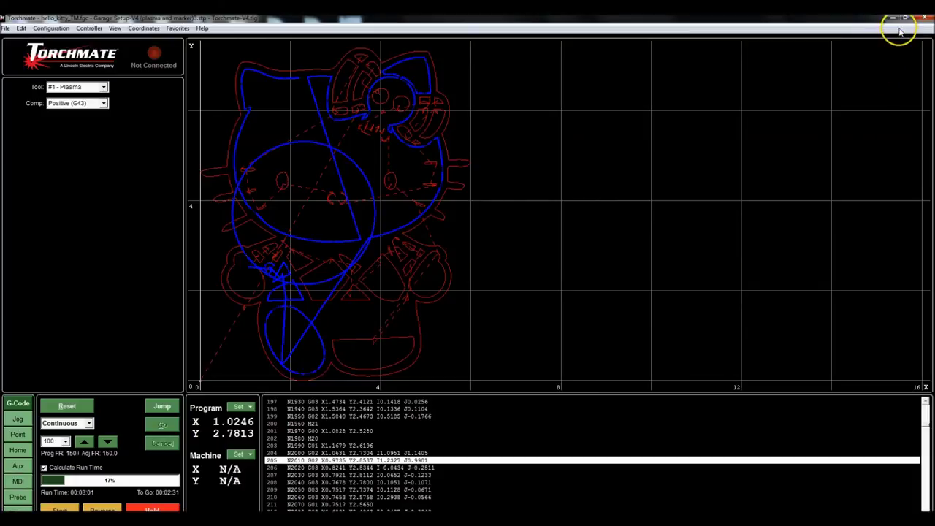
Step: Close the Torchmate control program without saving the changes to the setup file
click(922, 21)
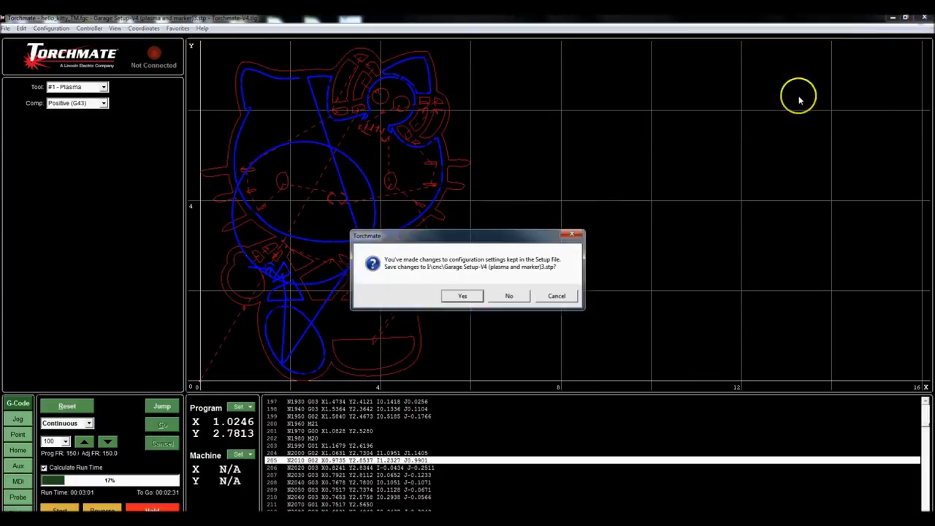
click(520, 294)
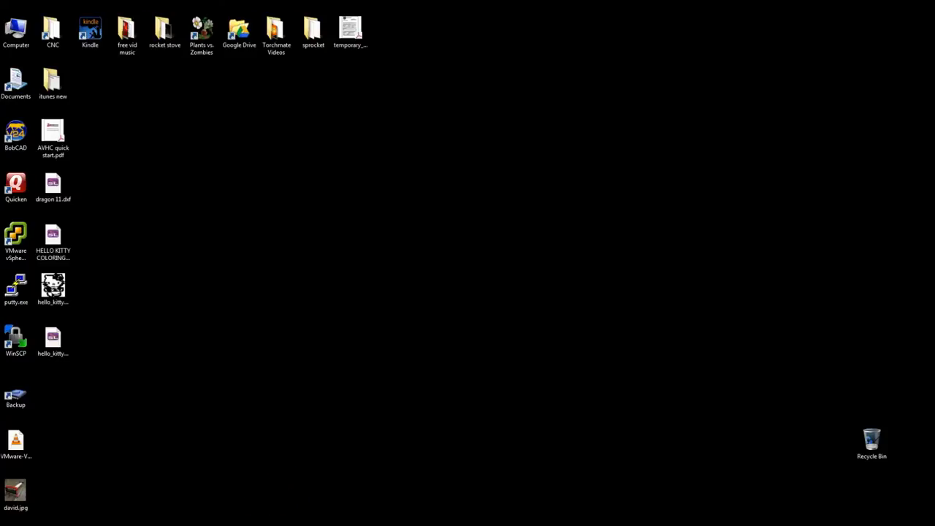
mouse_move(273, 520)
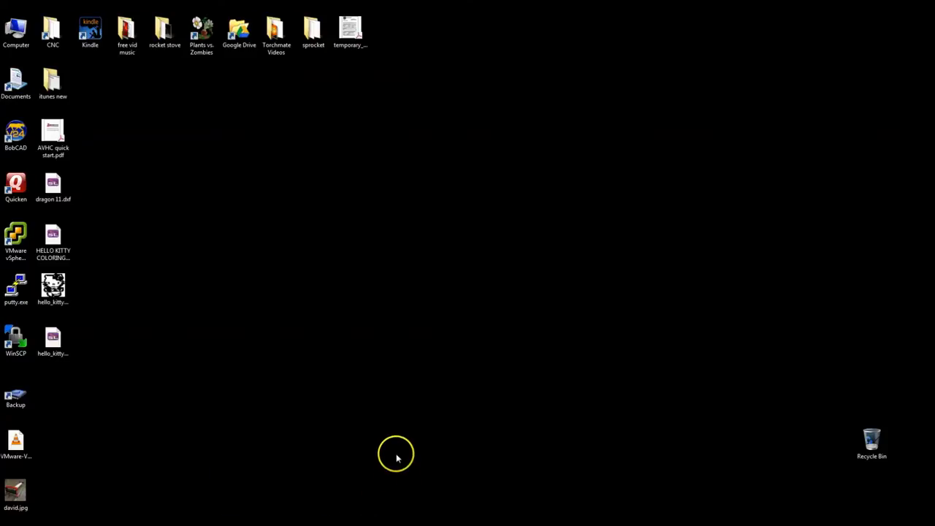